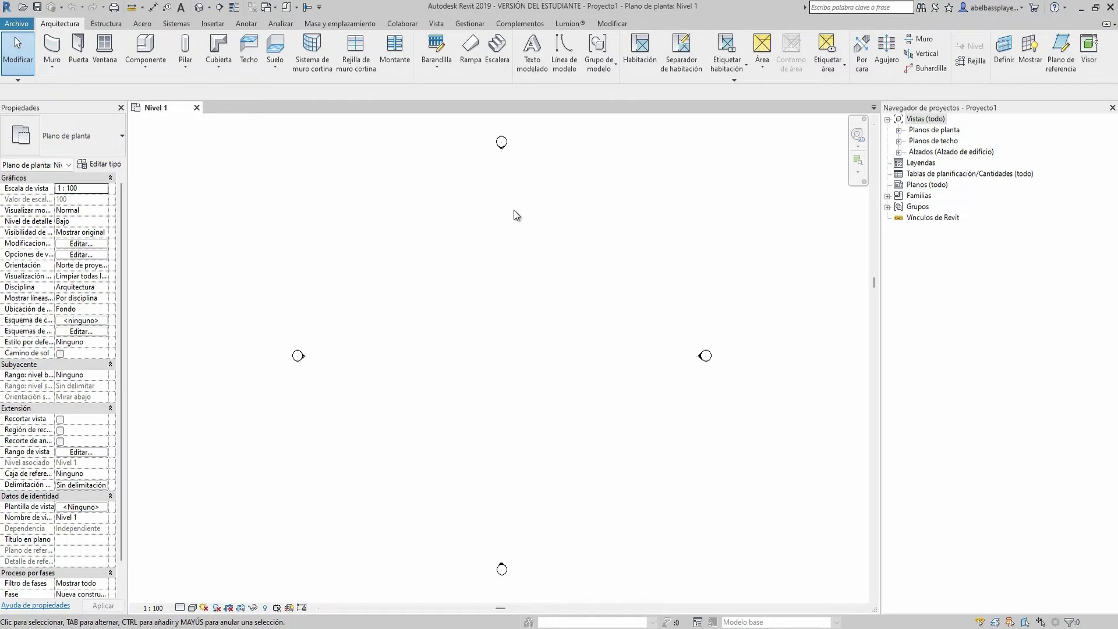
Set the project length units to metres, rounded to 2 decimal places.
{"action": "key", "text": "u"}
{"action": "key", "text": "n"}
{"action": "left_click", "coordinate": [606, 236]}
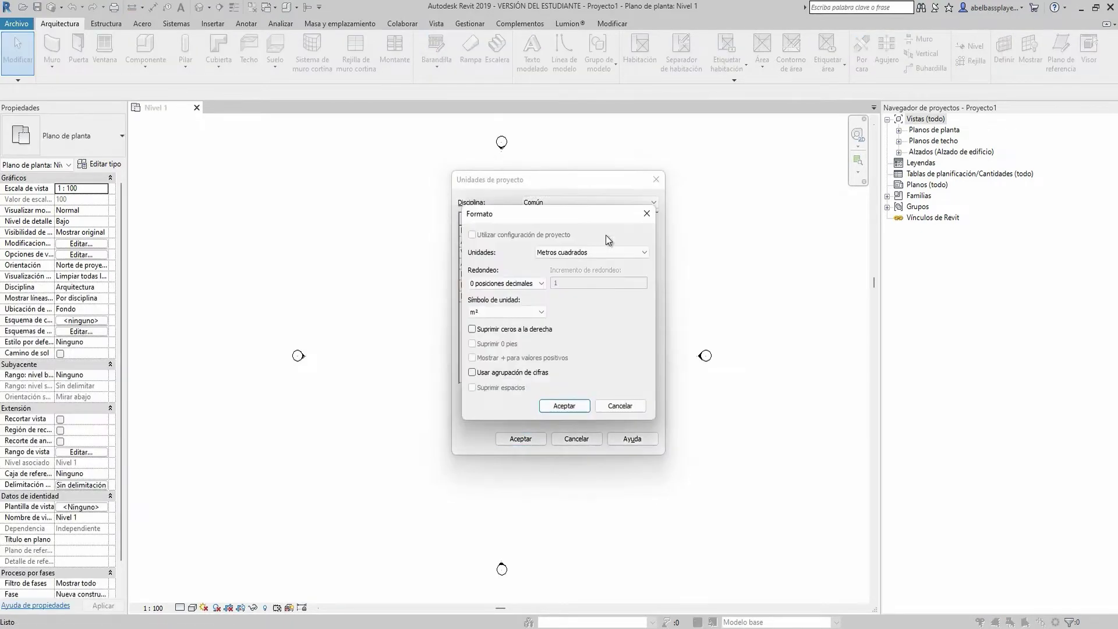
{"action": "left_click", "coordinate": [647, 215]}
{"action": "left_click", "coordinate": [635, 230]}
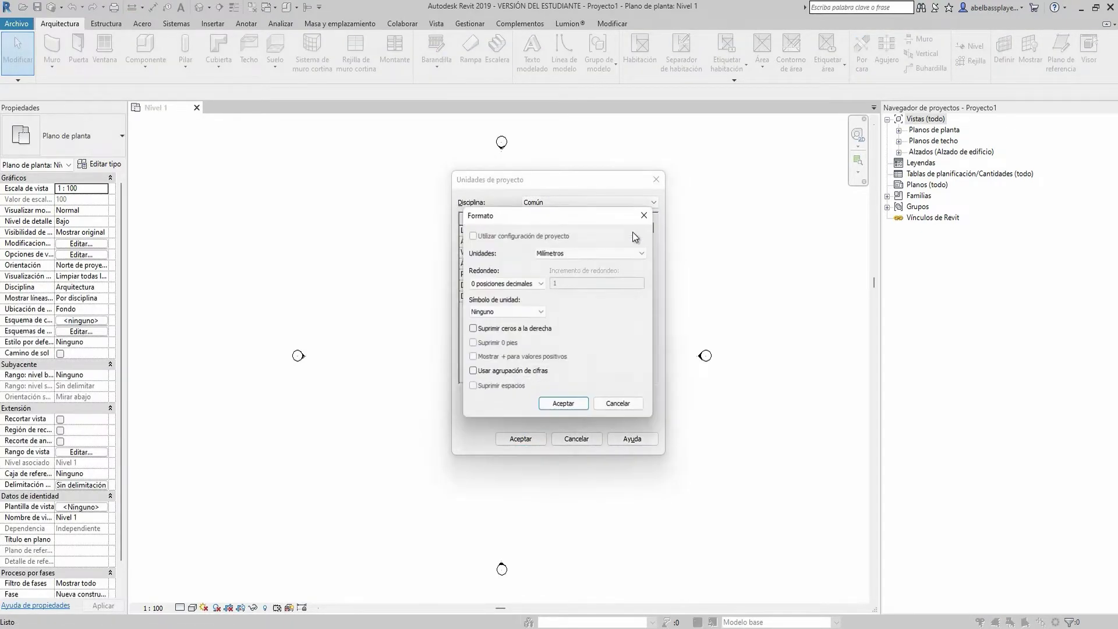
{"action": "left_click", "coordinate": [624, 252]}
{"action": "left_click", "coordinate": [610, 295]}
{"action": "left_click", "coordinate": [506, 283]}
{"action": "left_click", "coordinate": [526, 332]}
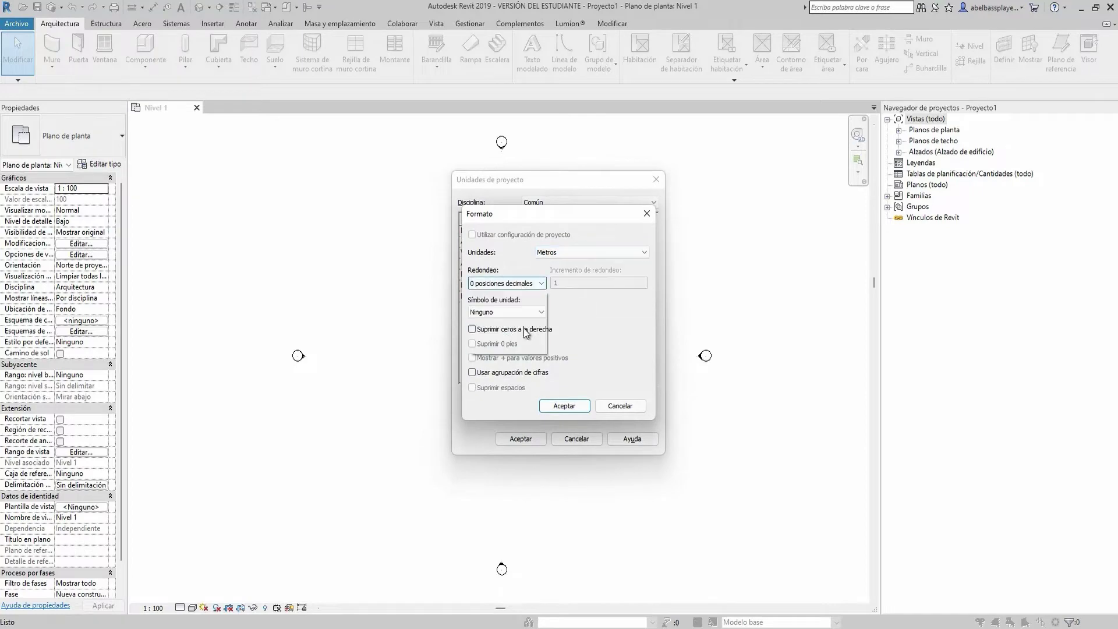
{"action": "left_click", "coordinate": [524, 284]}
{"action": "left_click", "coordinate": [507, 308]}
{"action": "left_click", "coordinate": [564, 406]}
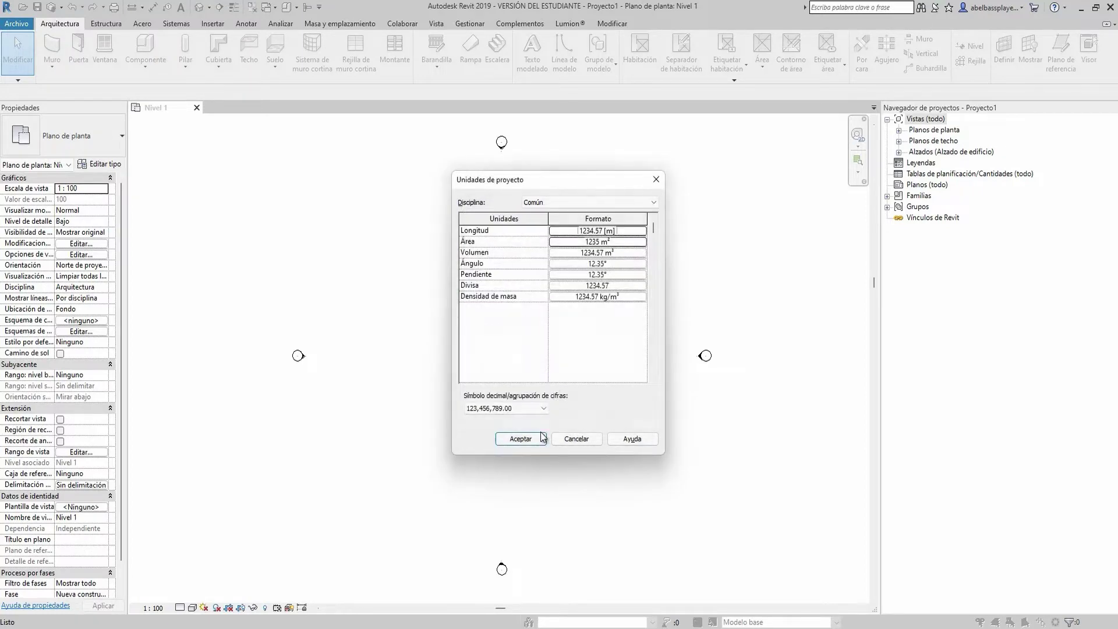
{"action": "left_click", "coordinate": [520, 439]}
In the Norte elevation, change Nivel 2's elevation to 3.0000.
{"action": "double_click", "coordinate": [945, 154]}
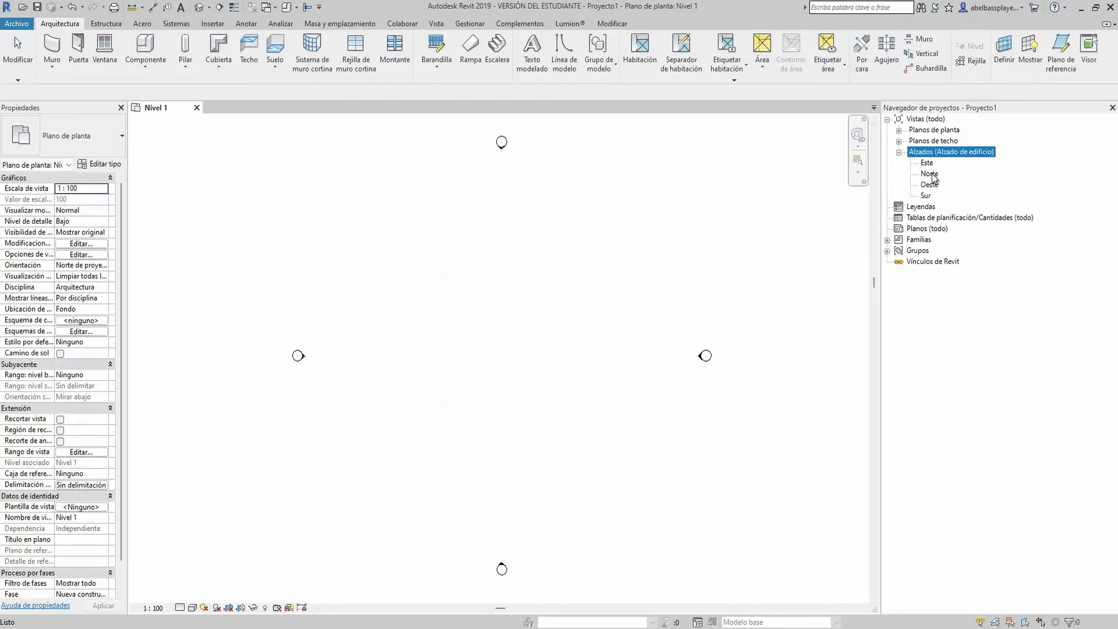
{"action": "double_click", "coordinate": [930, 174]}
{"action": "double_click", "coordinate": [802, 322]}
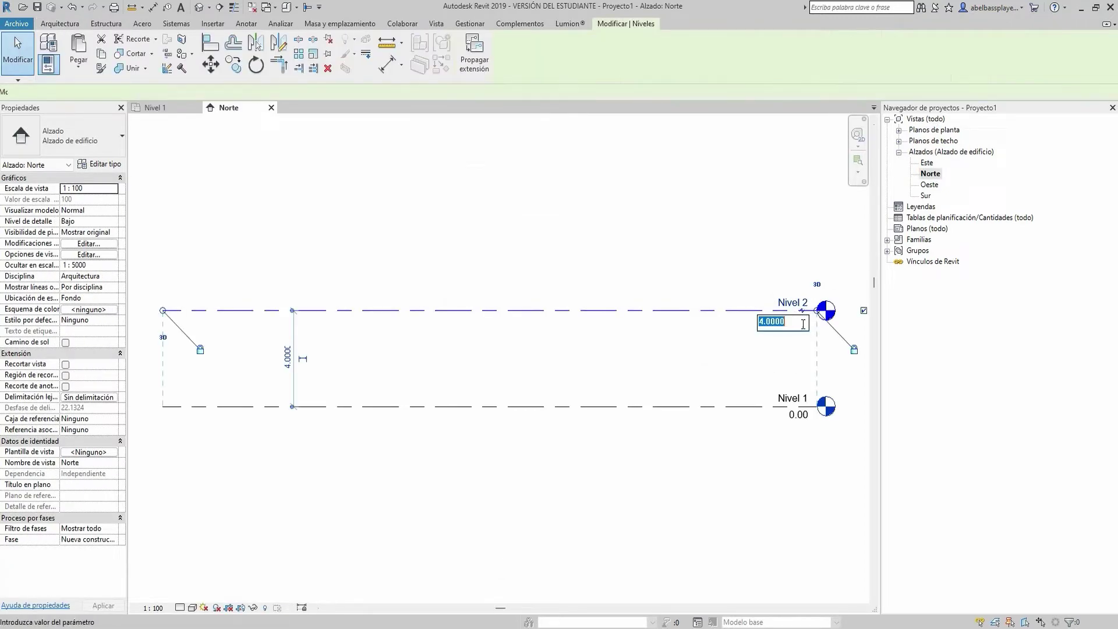
{"action": "type", "text": "3"}
{"action": "key", "text": "Return"}
{"action": "left_click", "coordinate": [155, 107]}
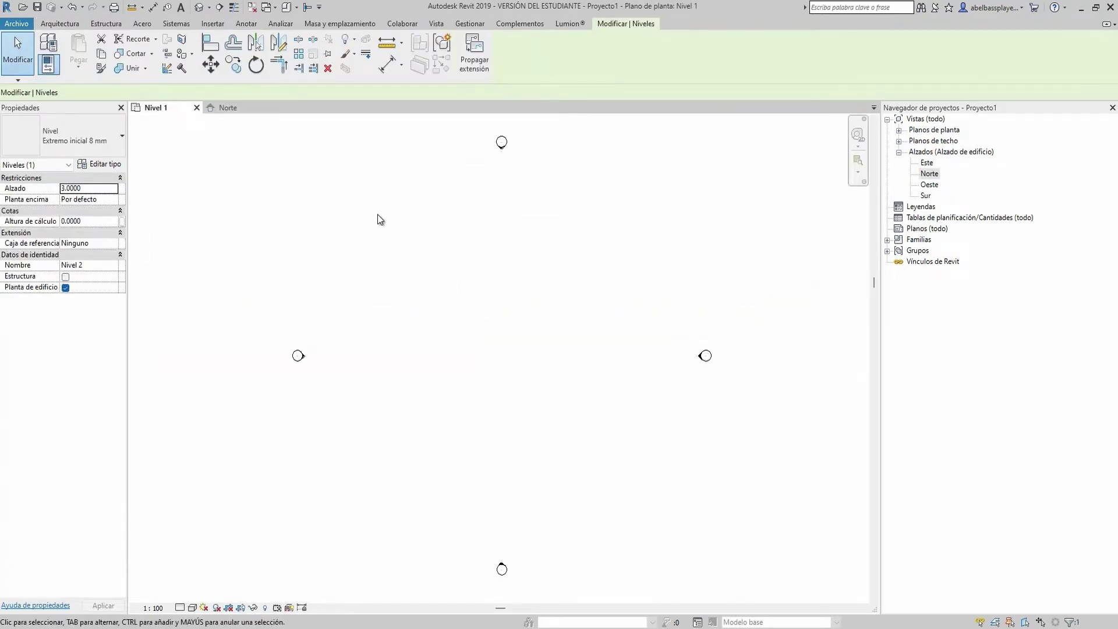
{"action": "left_click", "coordinate": [59, 23]}
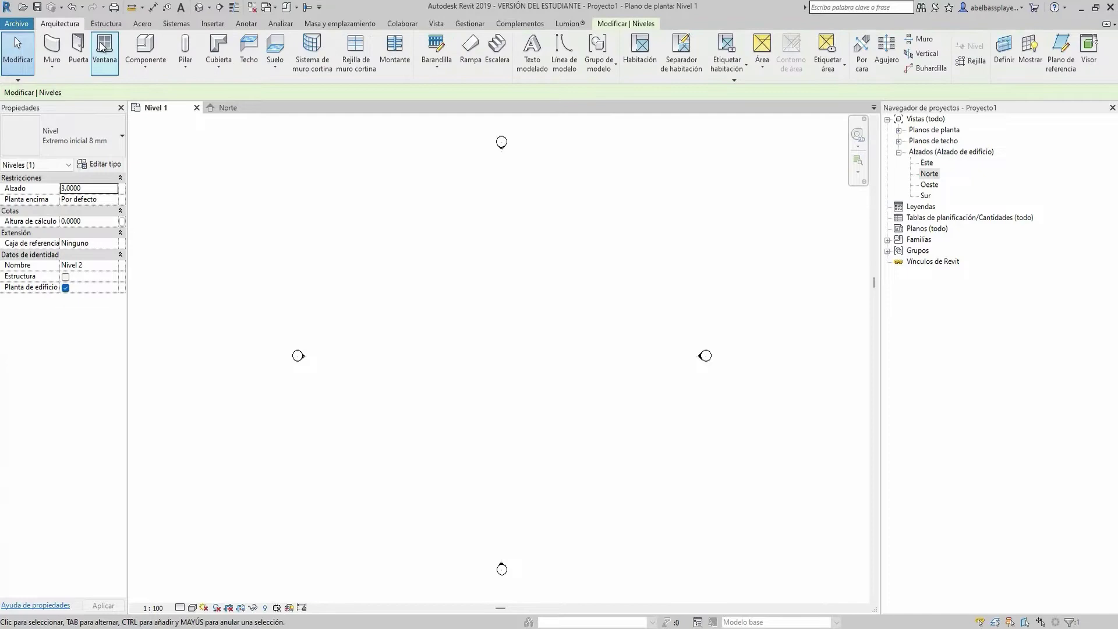
Start a wall using the Cimentación - Hormigón 300 mm foundation type.
{"action": "left_click", "coordinate": [59, 47]}
{"action": "left_click", "coordinate": [74, 149]}
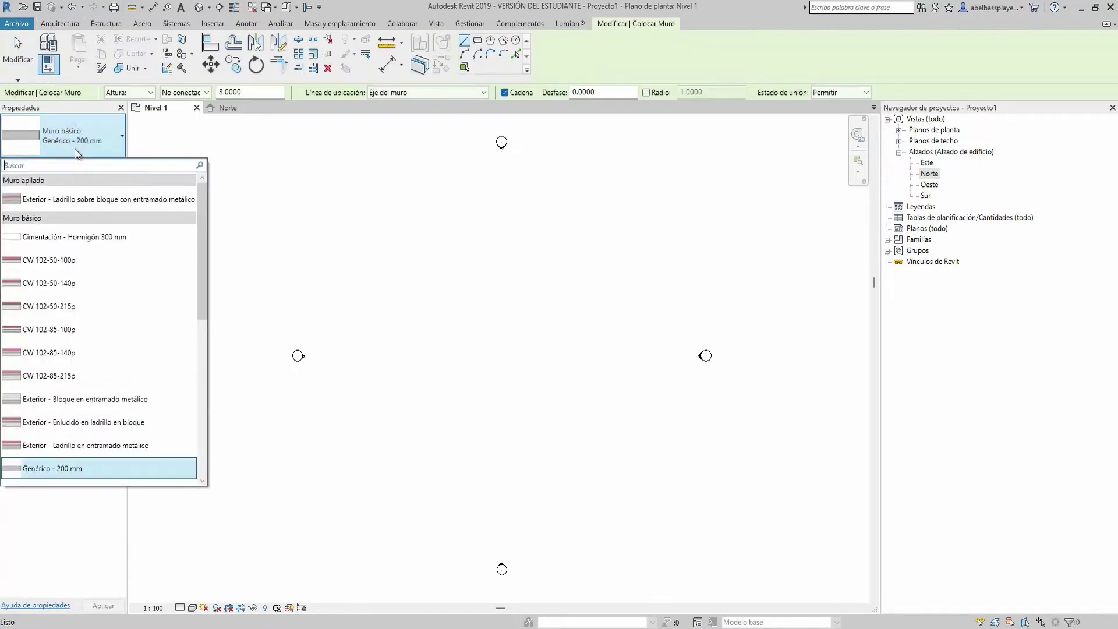
{"action": "left_click", "coordinate": [111, 238]}
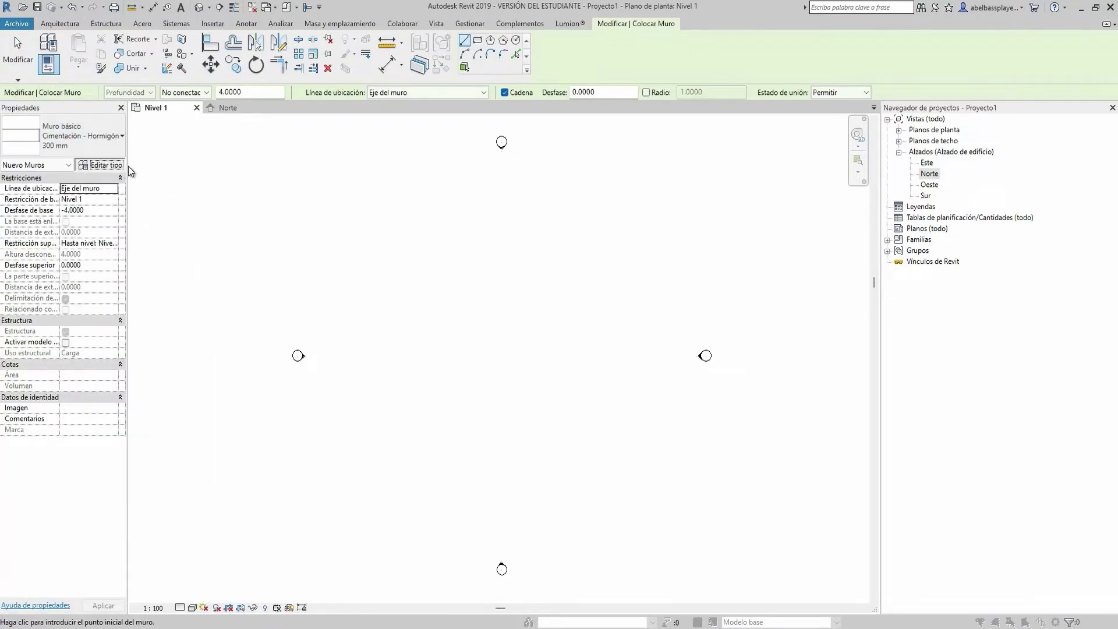
{"action": "left_click", "coordinate": [116, 166]}
Duplicate the type as 'muro tipo 1' with its structure layer widened to 0.7000.
{"action": "left_click", "coordinate": [895, 192]}
{"action": "type", "text": "muro tipo 1"}
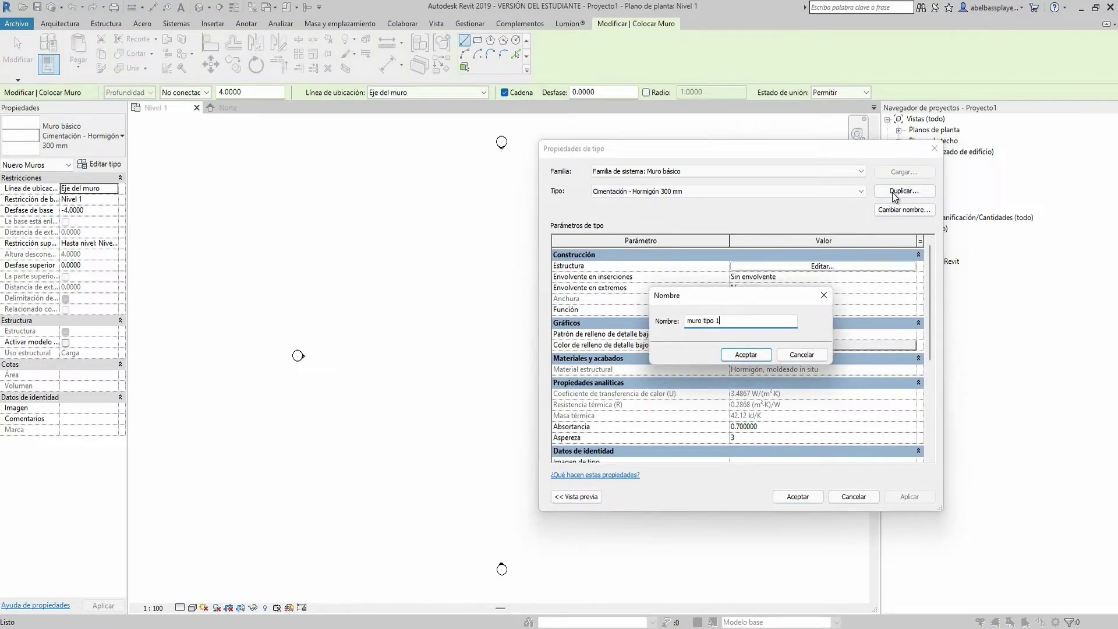
{"action": "key", "text": "Return"}
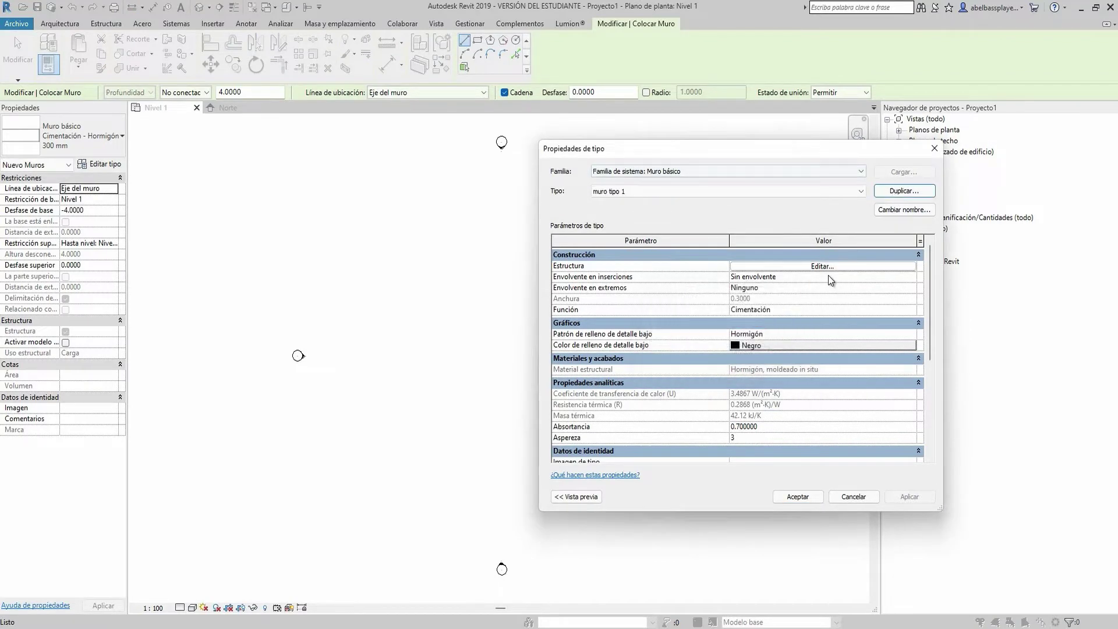
{"action": "left_click", "coordinate": [821, 266]}
{"action": "left_click", "coordinate": [731, 275]}
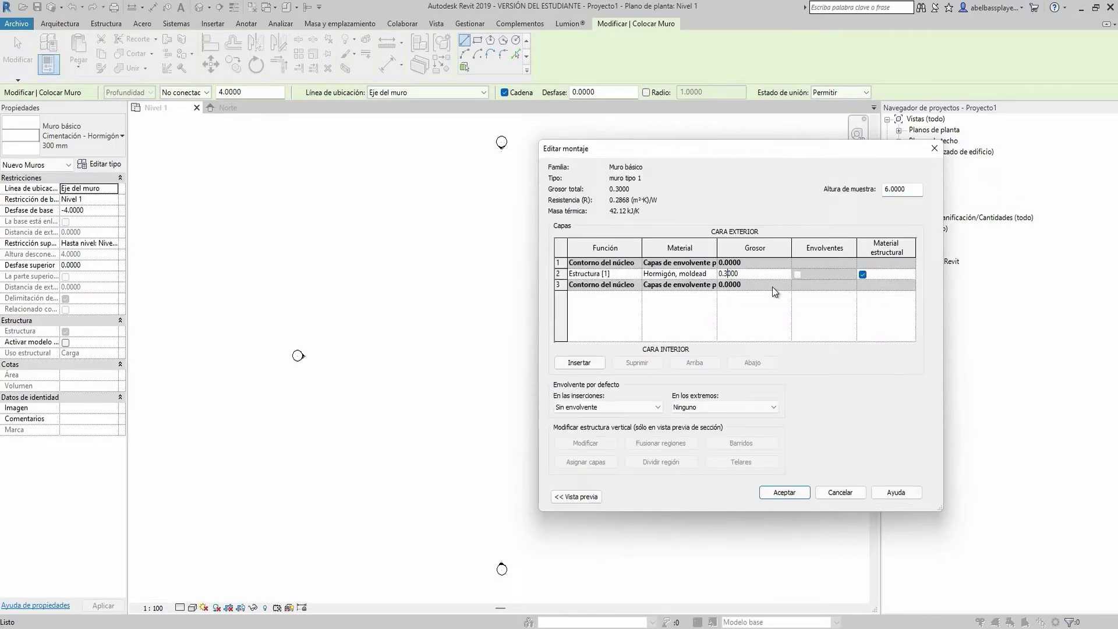
{"action": "left_click", "coordinate": [790, 492]}
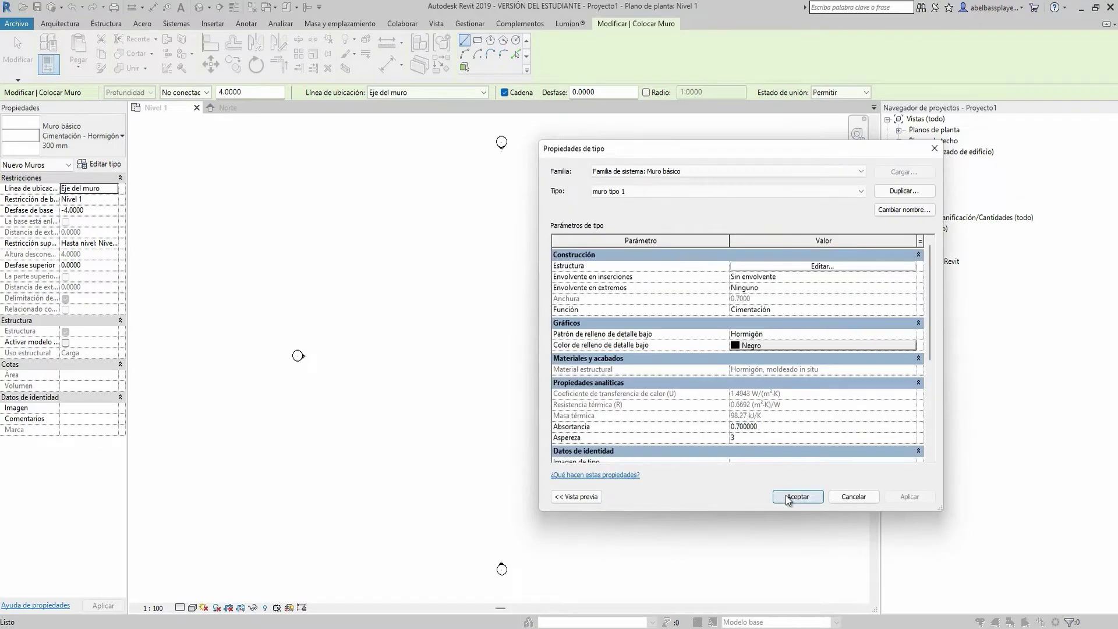
{"action": "left_click", "coordinate": [795, 497]}
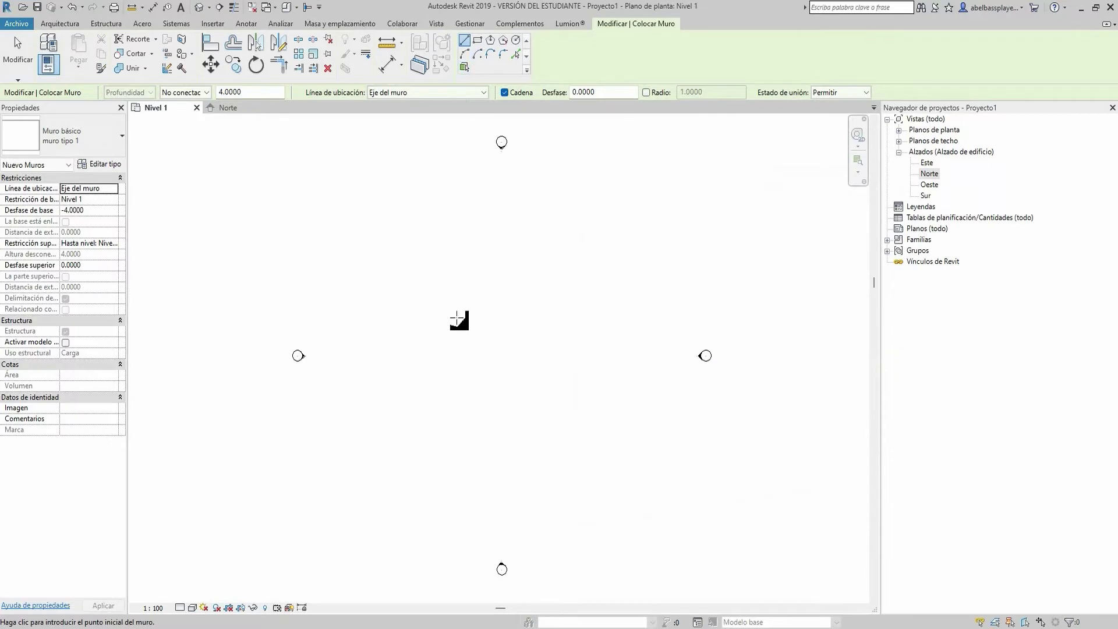
Draw a 5 m muro tipo 1 wall on Nivel 1 with its height set to Nivel 2.
{"action": "left_click", "coordinate": [446, 354]}
{"action": "scroll", "coordinate": [528, 353], "scroll_direction": "up", "scroll_amount": 3}
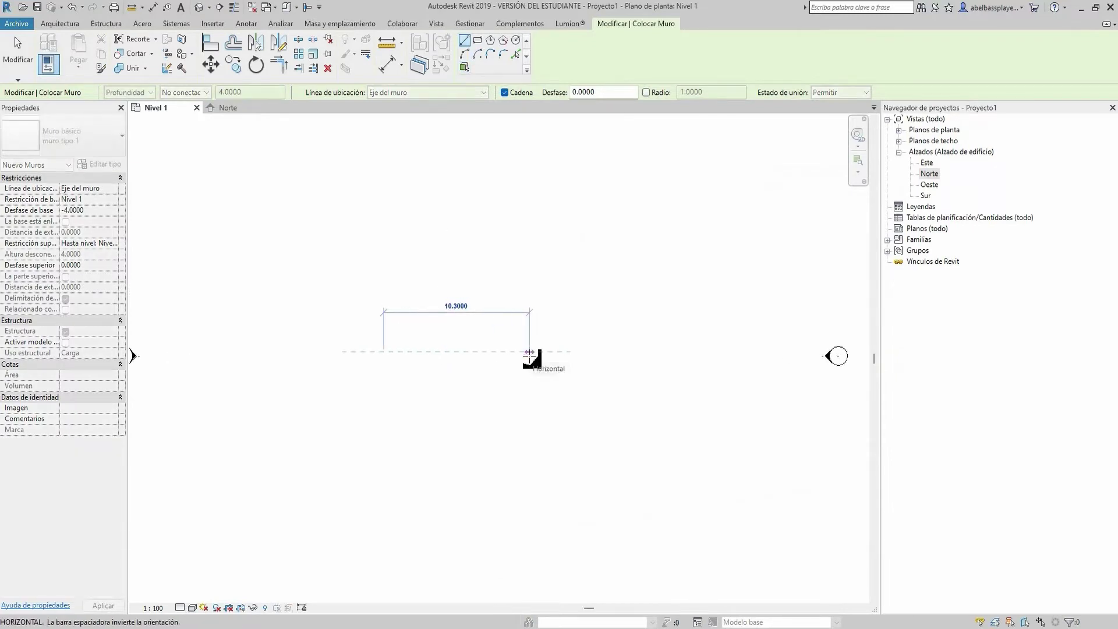
{"action": "key", "text": "Escape"}
{"action": "left_click", "coordinate": [196, 93]}
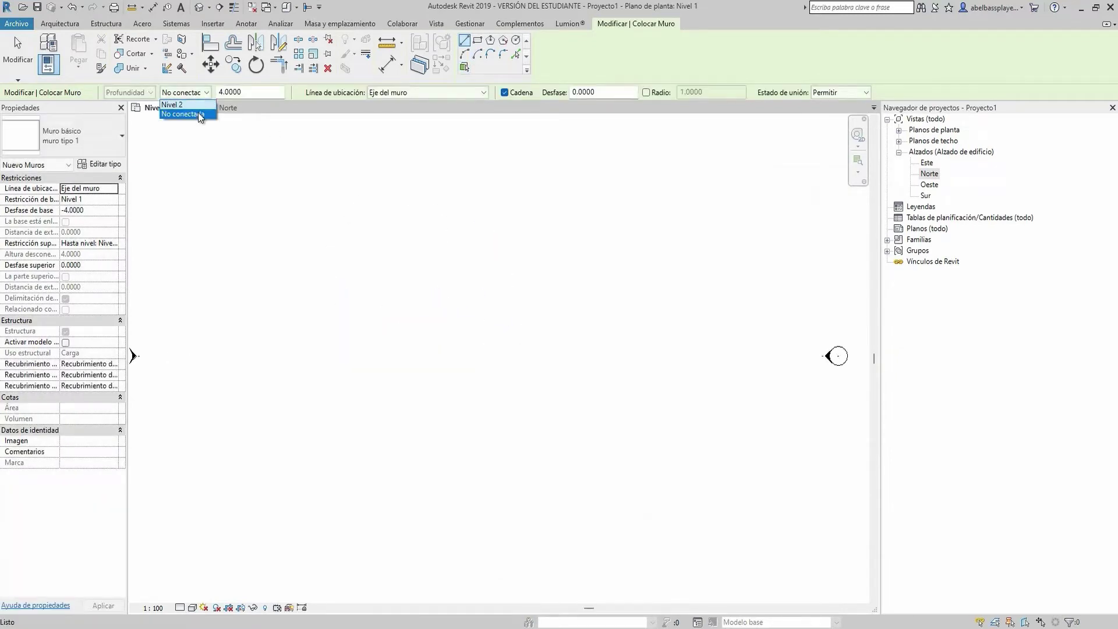
{"action": "left_click", "coordinate": [200, 105]}
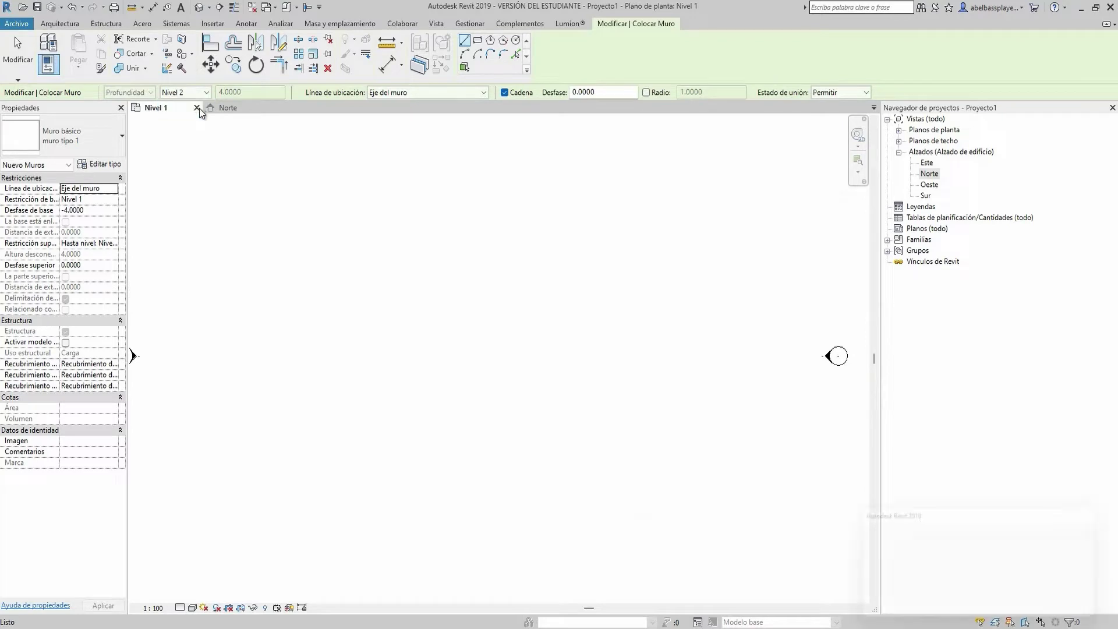
{"action": "key", "text": "Escape"}
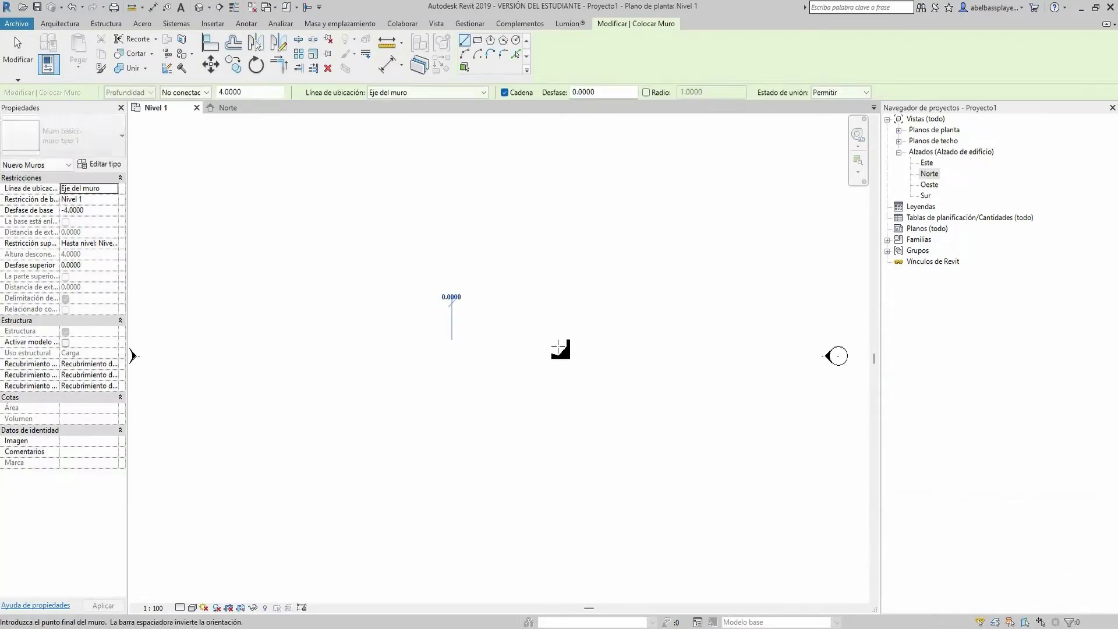
{"action": "left_click", "coordinate": [561, 346]}
{"action": "key", "text": "Escape"}
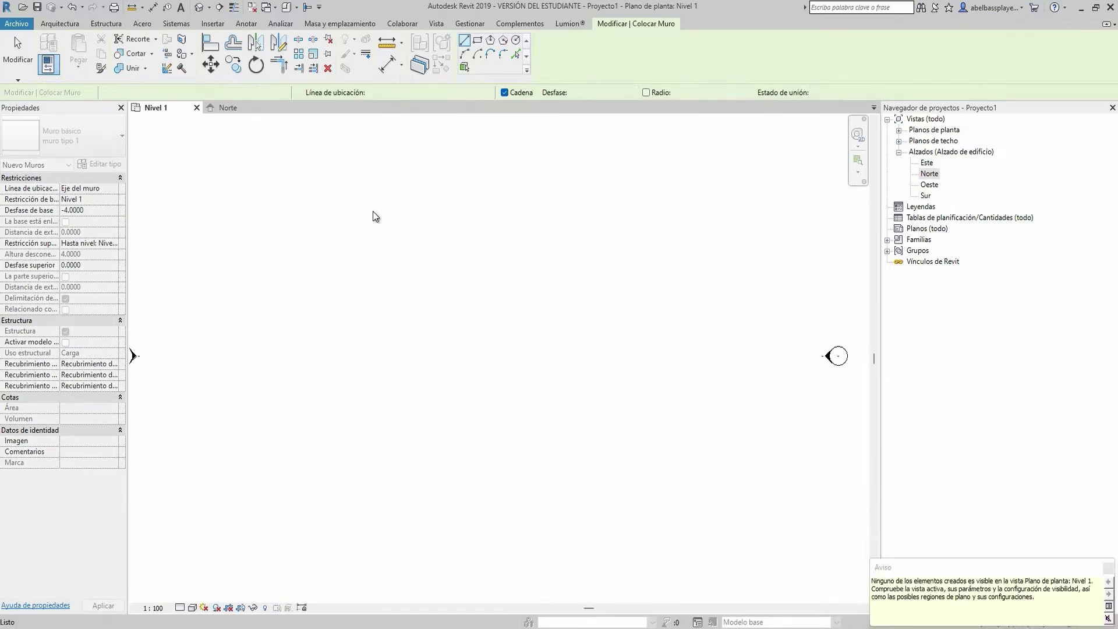
{"action": "key", "text": "Escape"}
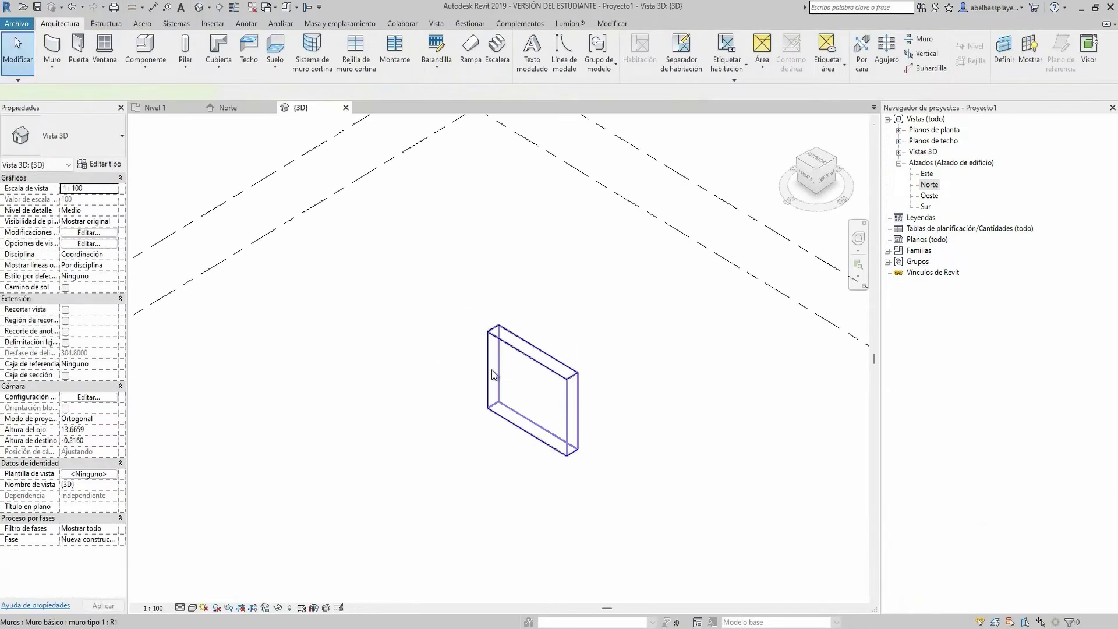
In 3D, set the wall's base offset to 0 and top constraint to Nivel 2.
{"action": "left_click", "coordinate": [515, 375]}
{"action": "left_click", "coordinate": [112, 210]}
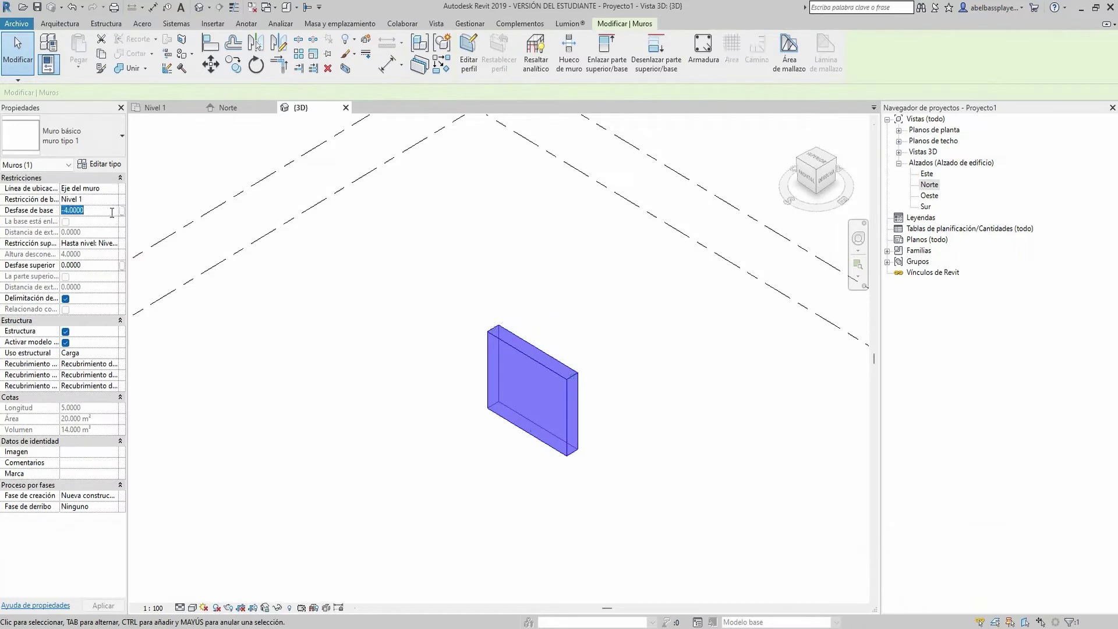
{"action": "left_click", "coordinate": [115, 243]}
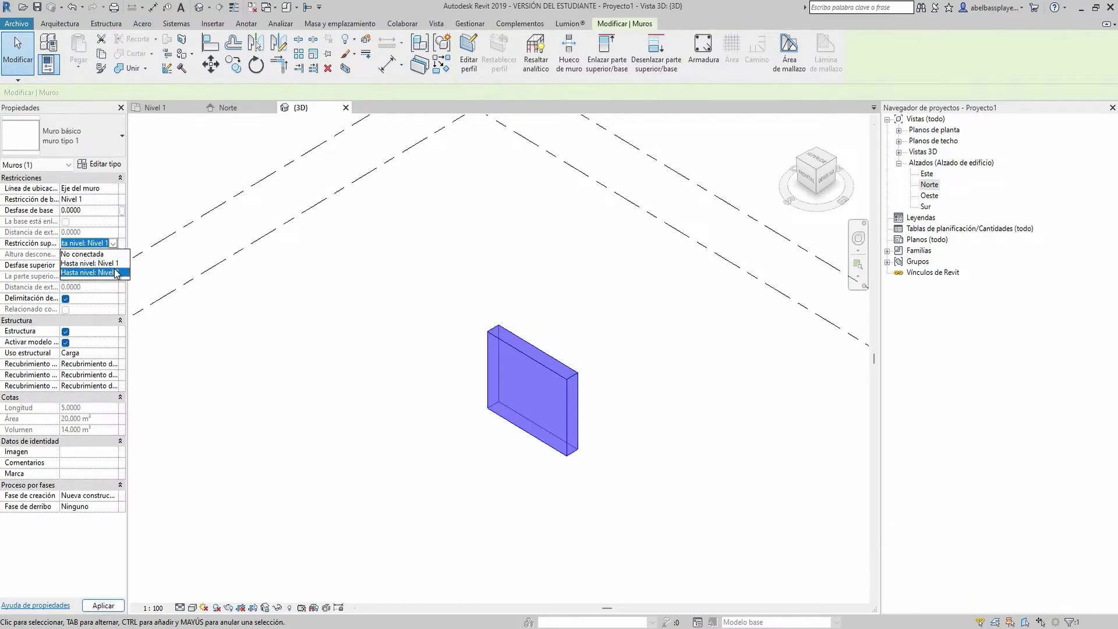
{"action": "left_click", "coordinate": [99, 268]}
{"action": "middle_click_drag", "start_coordinate": [445, 436], "coordinate": [516, 450], "text": "shift"}
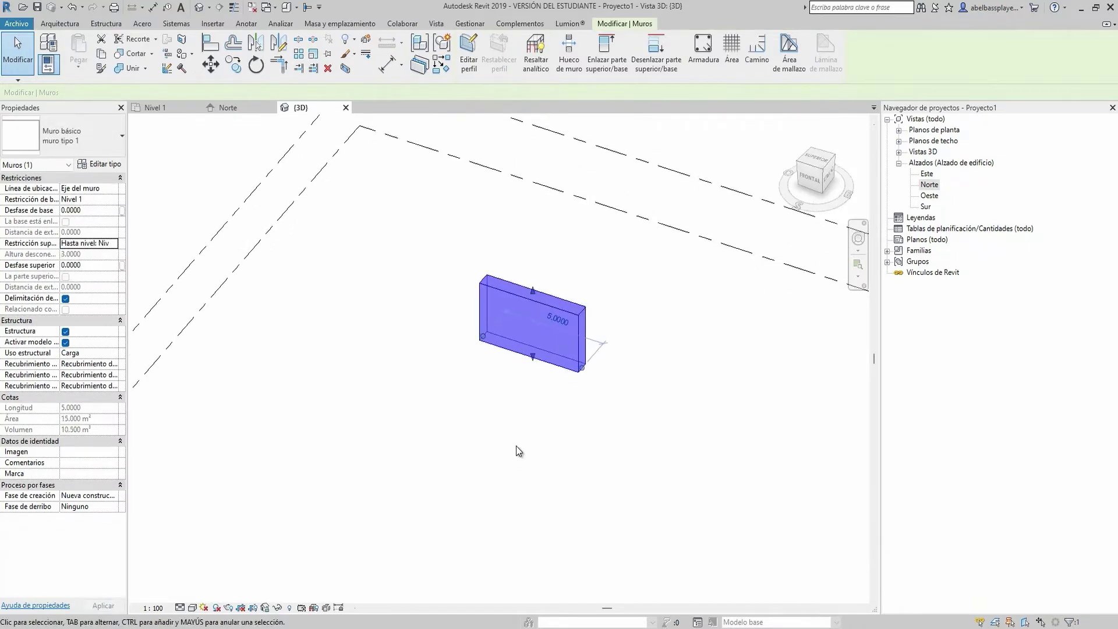
{"action": "left_click", "coordinate": [479, 449]}
{"action": "left_click", "coordinate": [156, 108]}
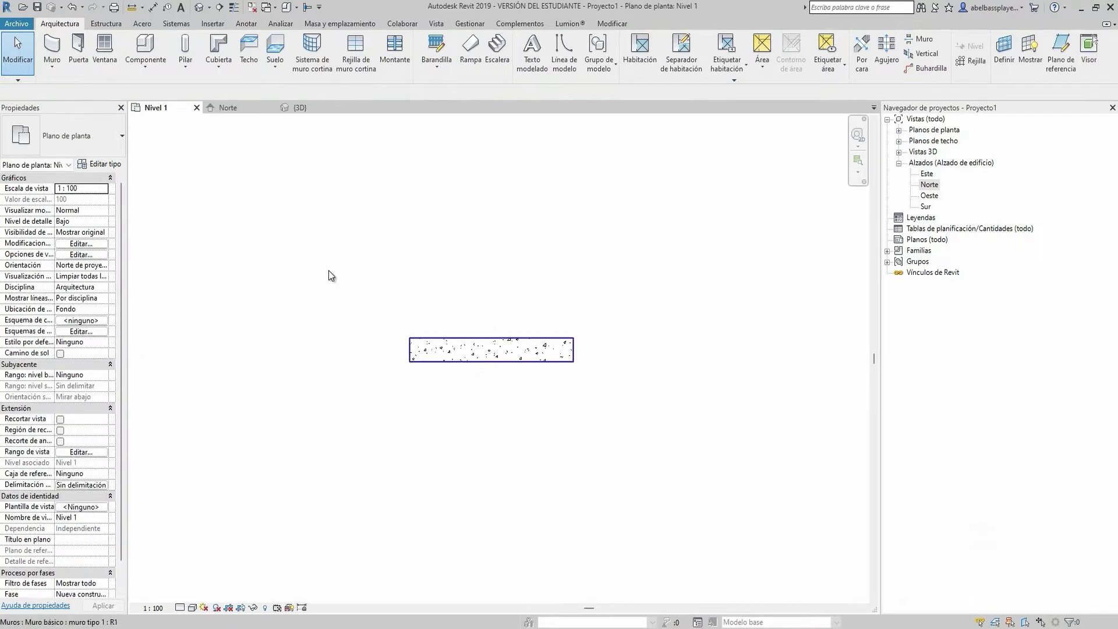
Load the M_Zapata-Rectangular family from Spanish_INTL > Cimentación estructural for an isolated footing.
{"action": "left_click", "coordinate": [120, 24]}
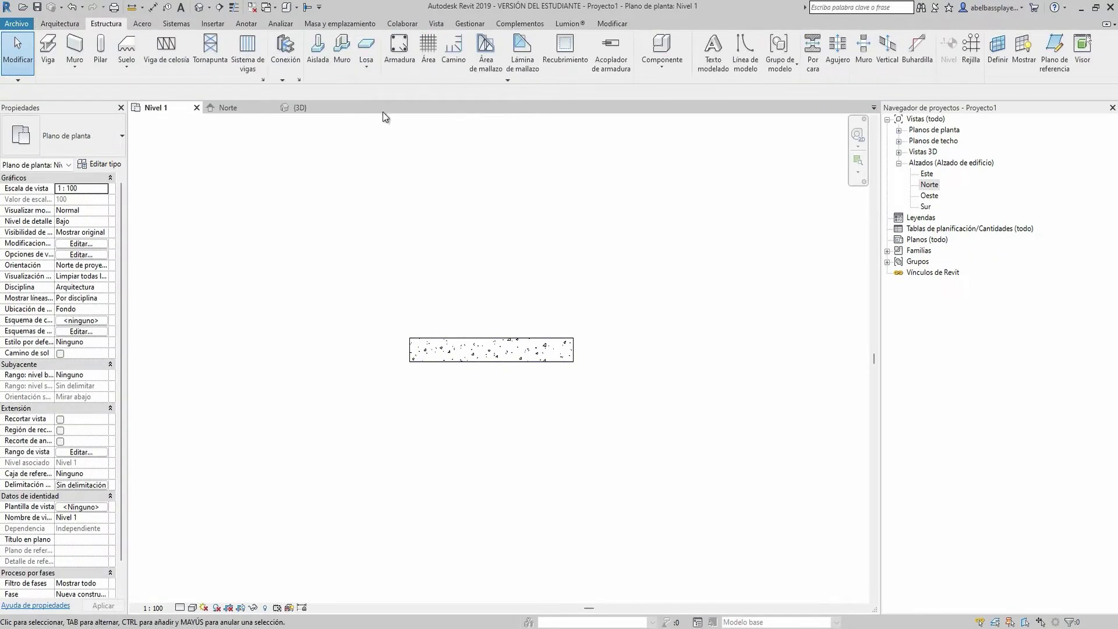
{"action": "left_click", "coordinate": [319, 50]}
{"action": "left_click", "coordinate": [597, 336]}
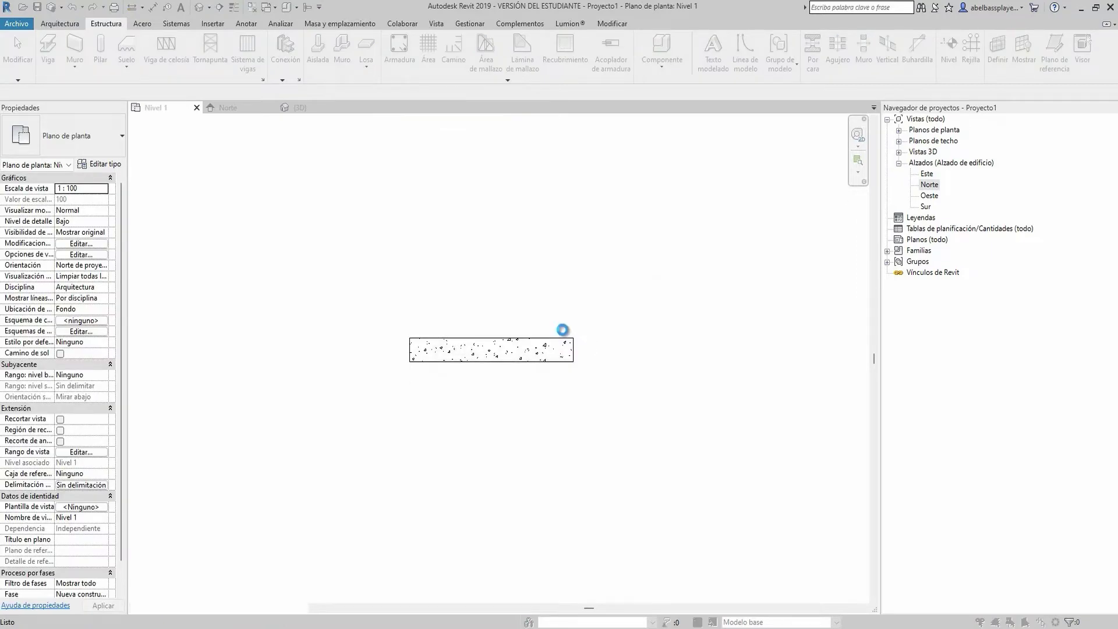
{"action": "left_click", "coordinate": [760, 190]}
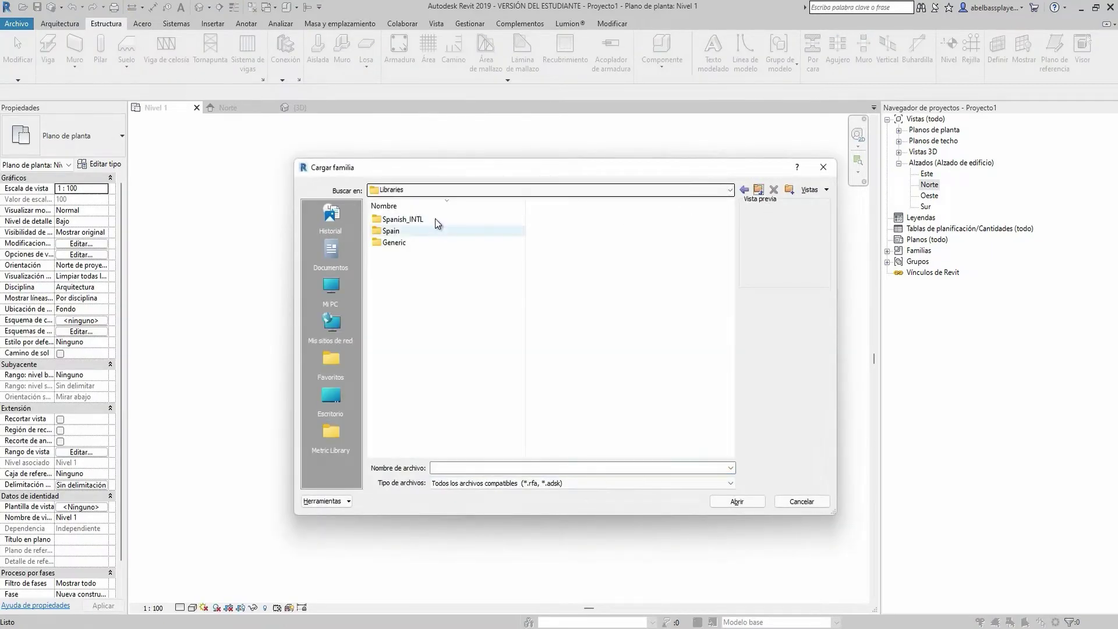
{"action": "double_click", "coordinate": [435, 219]}
{"action": "scroll", "coordinate": [427, 274], "scroll_direction": "down", "scroll_amount": 3}
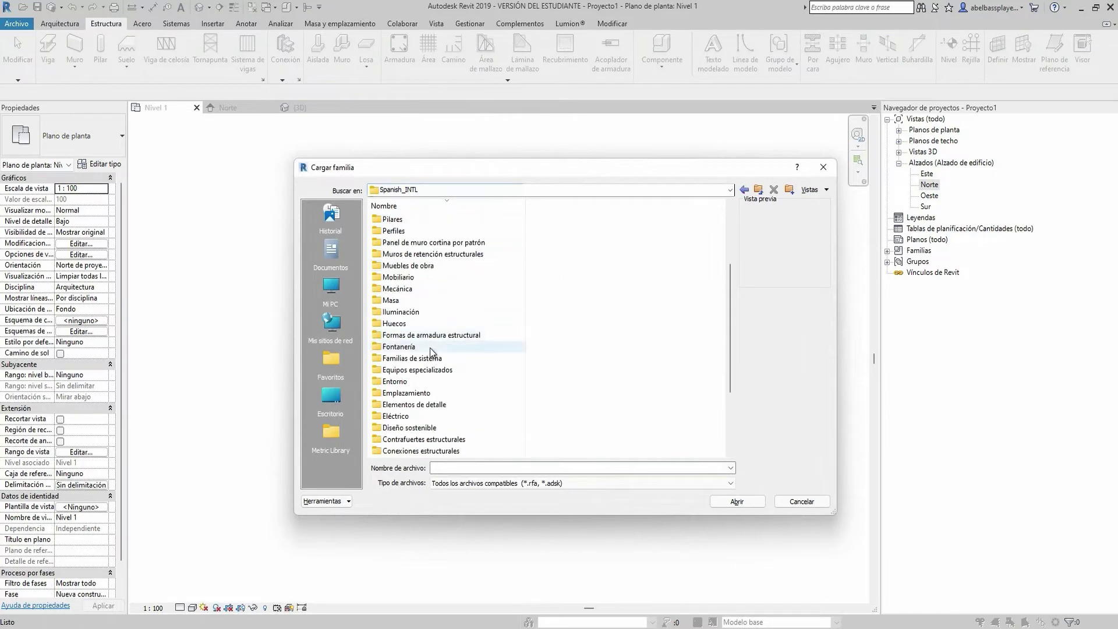
{"action": "scroll", "coordinate": [431, 349], "scroll_direction": "down", "scroll_amount": 3}
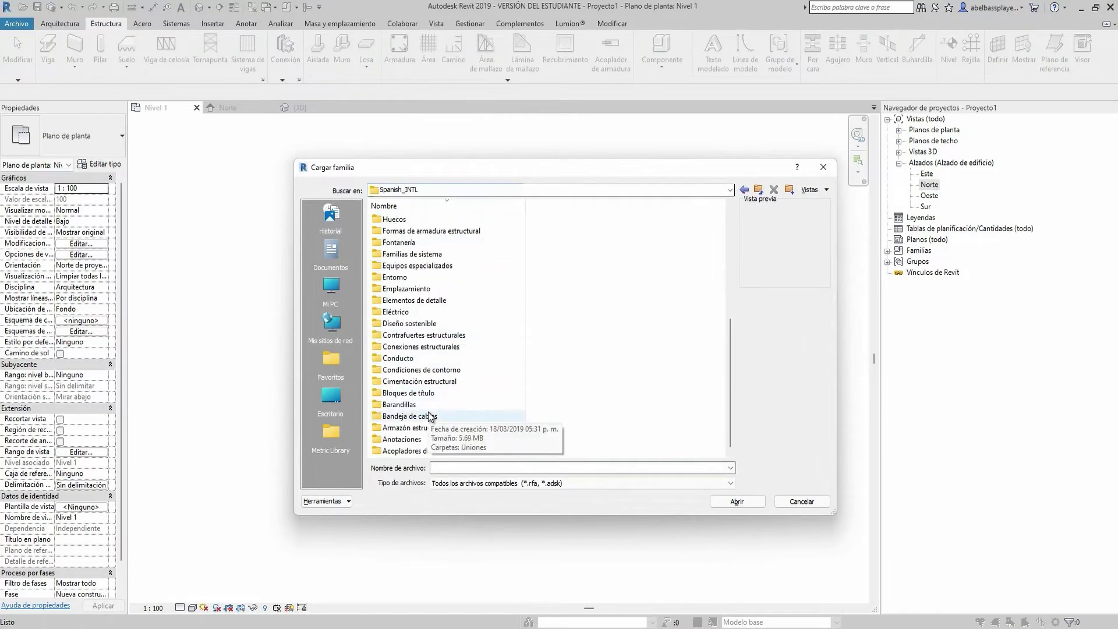
{"action": "double_click", "coordinate": [419, 381]}
{"action": "left_click", "coordinate": [448, 230]}
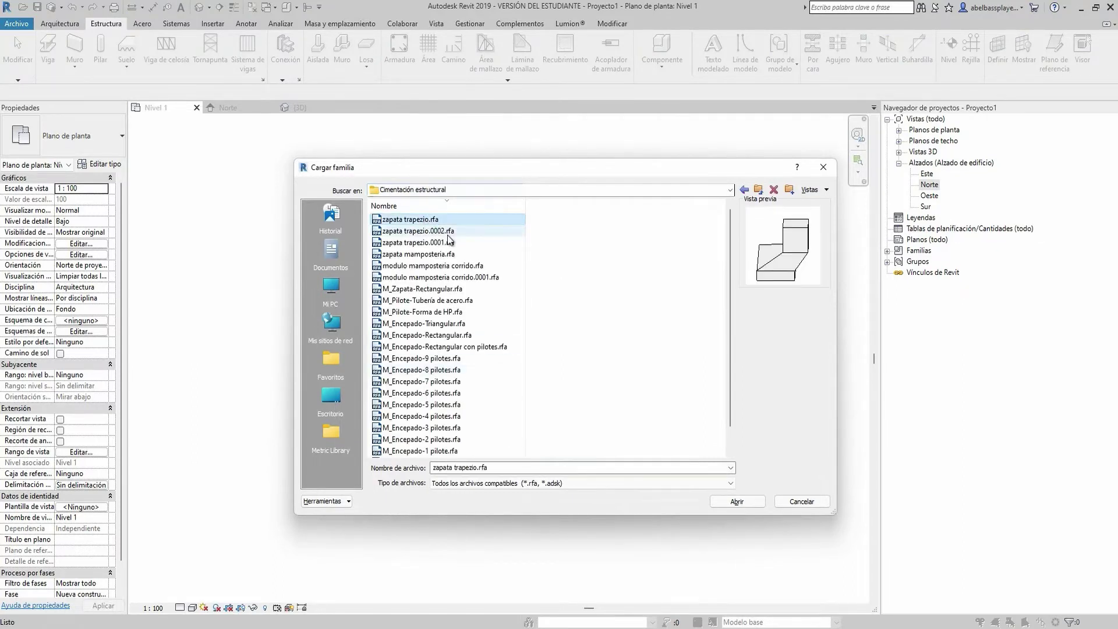
{"action": "key", "text": "Down"}
{"action": "key", "text": "Down"}
{"action": "key", "text": "Down"}
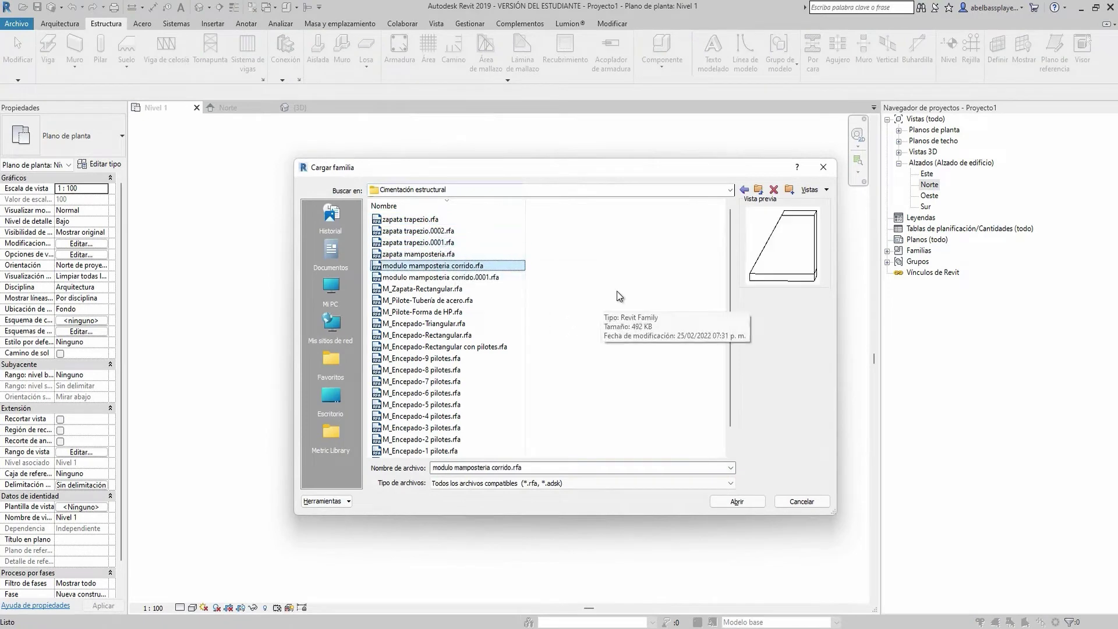
{"action": "key", "text": "Down"}
{"action": "key", "text": "Down"}
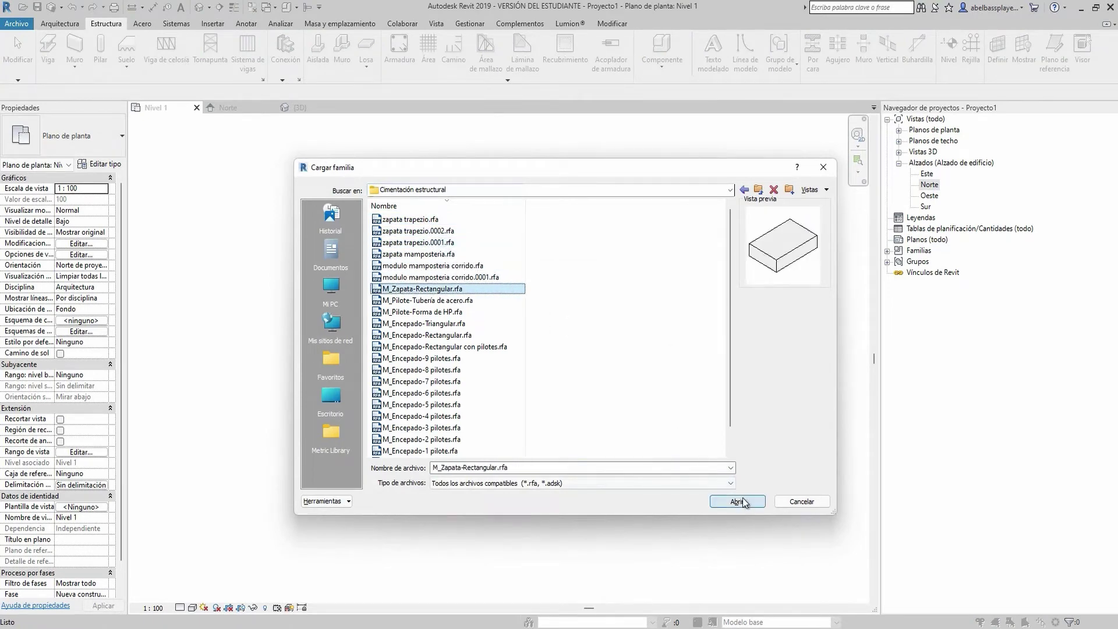
{"action": "left_click", "coordinate": [737, 502]}
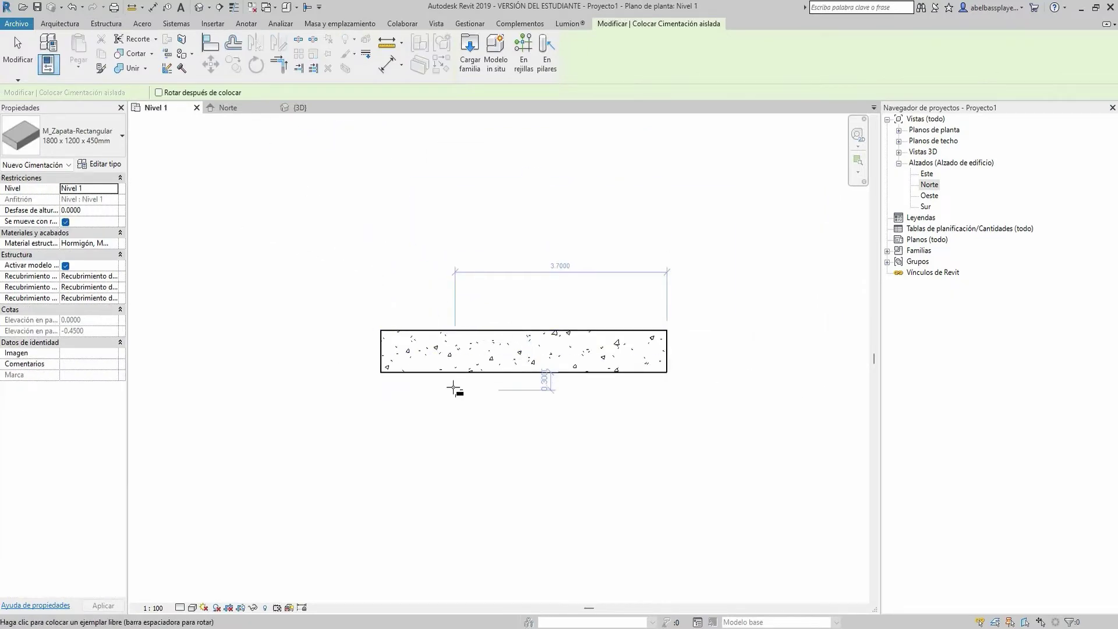
Place the 1800 x 1200 x 450mm footing at the wall's end and inspect it in 3D.
{"action": "left_click", "coordinate": [386, 373]}
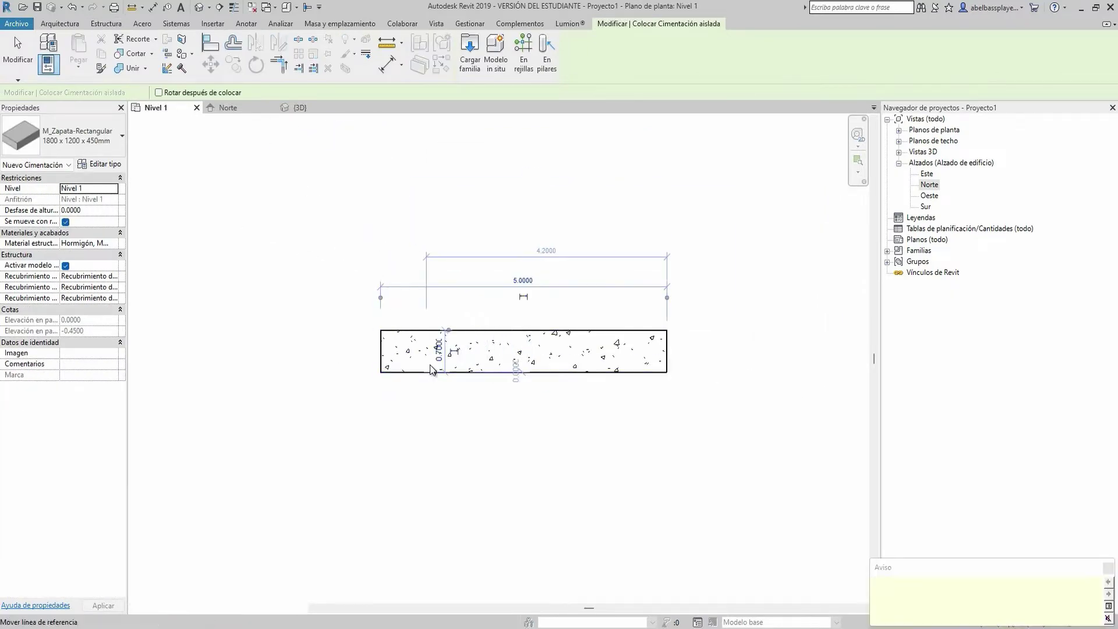
{"action": "key", "text": "Escape"}
{"action": "left_click", "coordinate": [297, 110]}
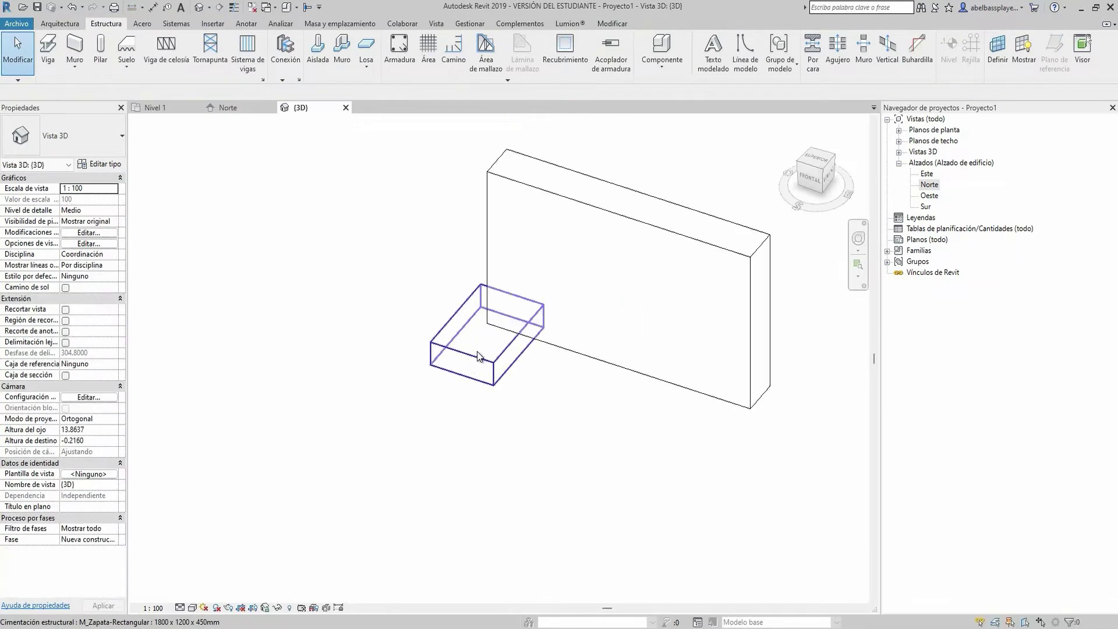
{"action": "left_click", "coordinate": [475, 349]}
{"action": "mouse_move", "coordinate": [475, 350]}
{"action": "middle_mouse_down", "text": "shift"}
{"action": "mouse_move", "coordinate": [643, 358]}
{"action": "mouse_move", "coordinate": [495, 289]}
{"action": "middle_mouse_up", "text": "shift"}
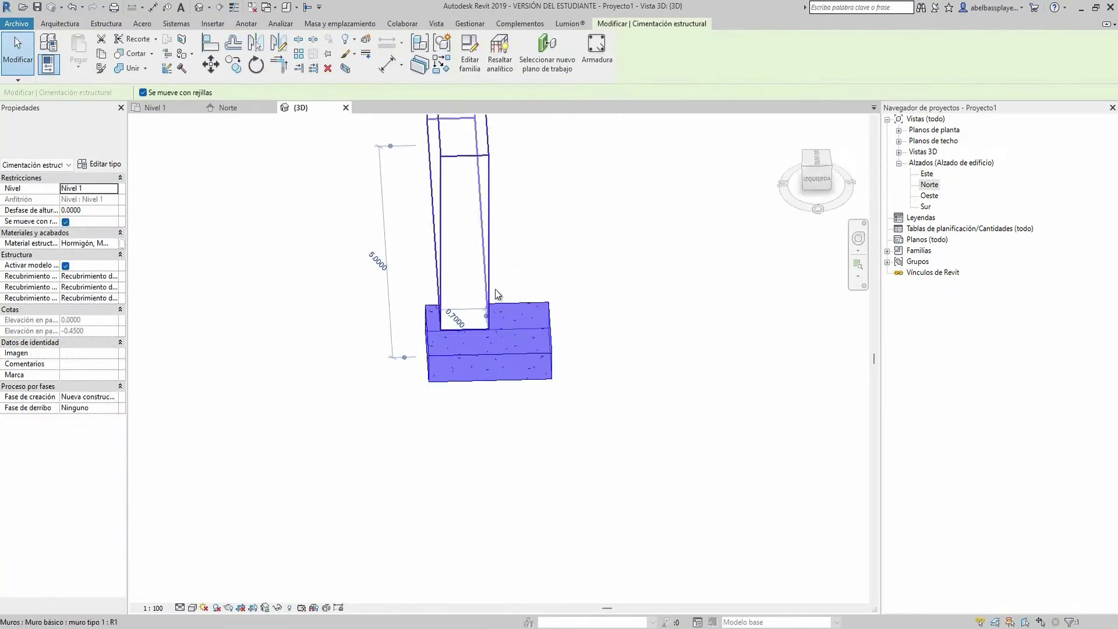
{"action": "left_click", "coordinate": [165, 105]}
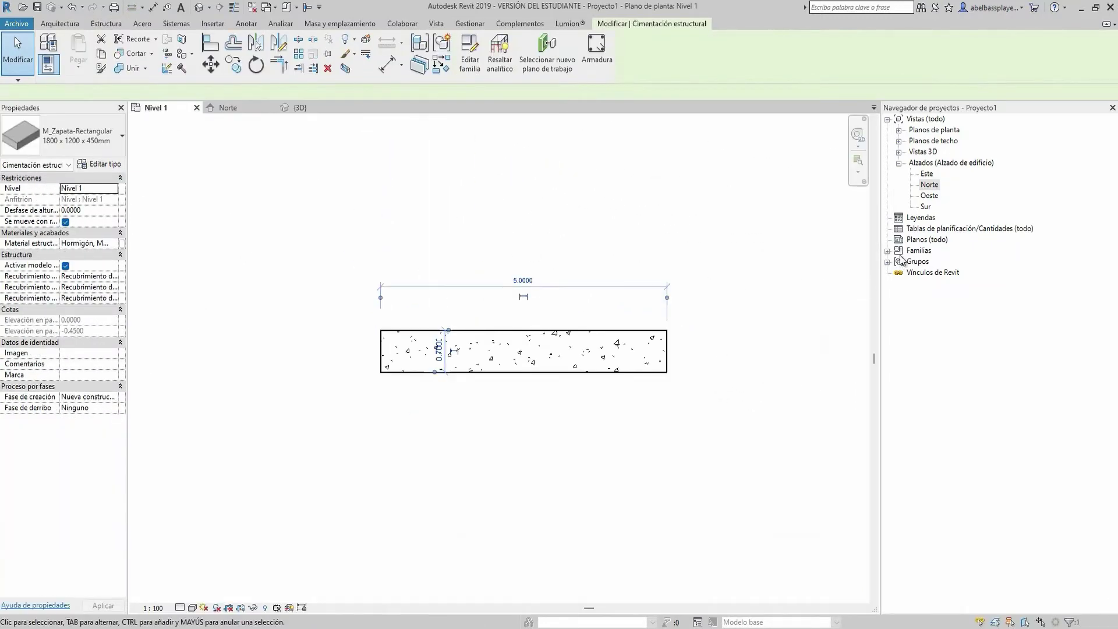
{"action": "double_click", "coordinate": [931, 132]}
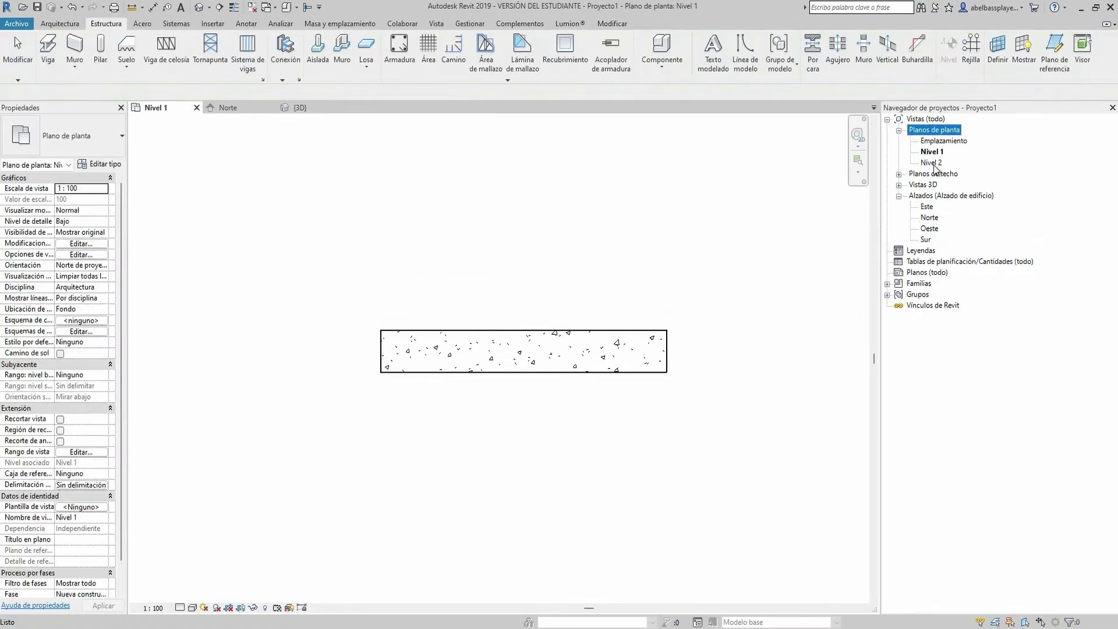
Move the footing onto the wall end in the Emplazamiento plan.
{"action": "double_click", "coordinate": [937, 144]}
{"action": "left_click_drag", "start_coordinate": [391, 376], "coordinate": [481, 387]}
{"action": "scroll", "coordinate": [469, 393], "scroll_direction": "up", "scroll_amount": 4}
{"action": "scroll", "coordinate": [481, 387], "scroll_direction": "down", "scroll_amount": 2}
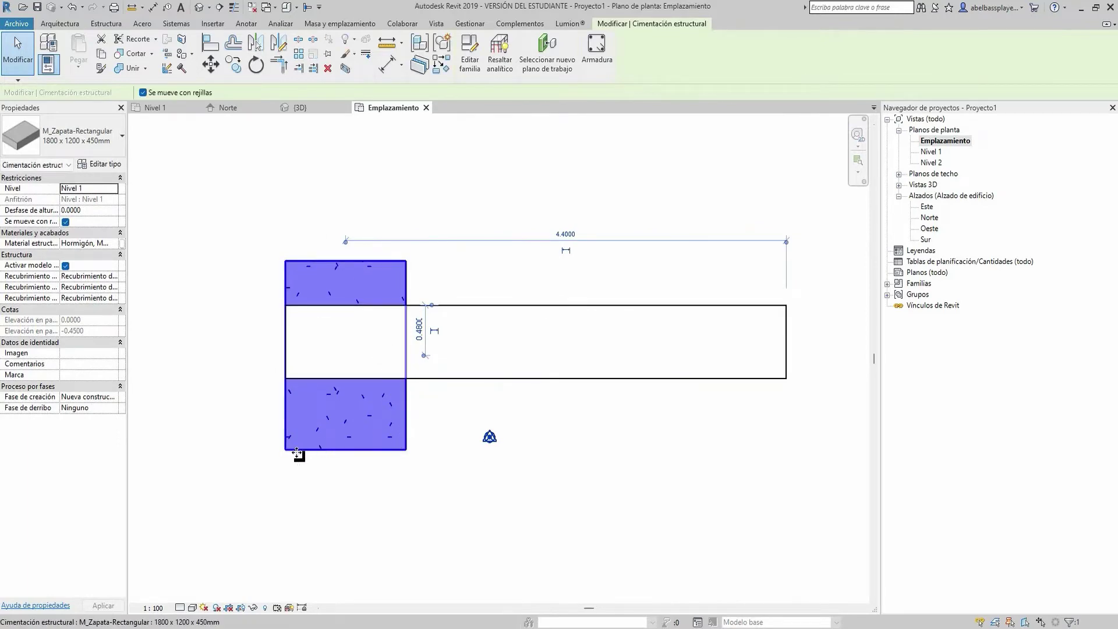
Copy the footing and align the copy beside it, flush with the wall end.
{"action": "key", "text": "ctrl+c"}
{"action": "key", "text": "ctrl+v"}
{"action": "left_click", "coordinate": [404, 446]}
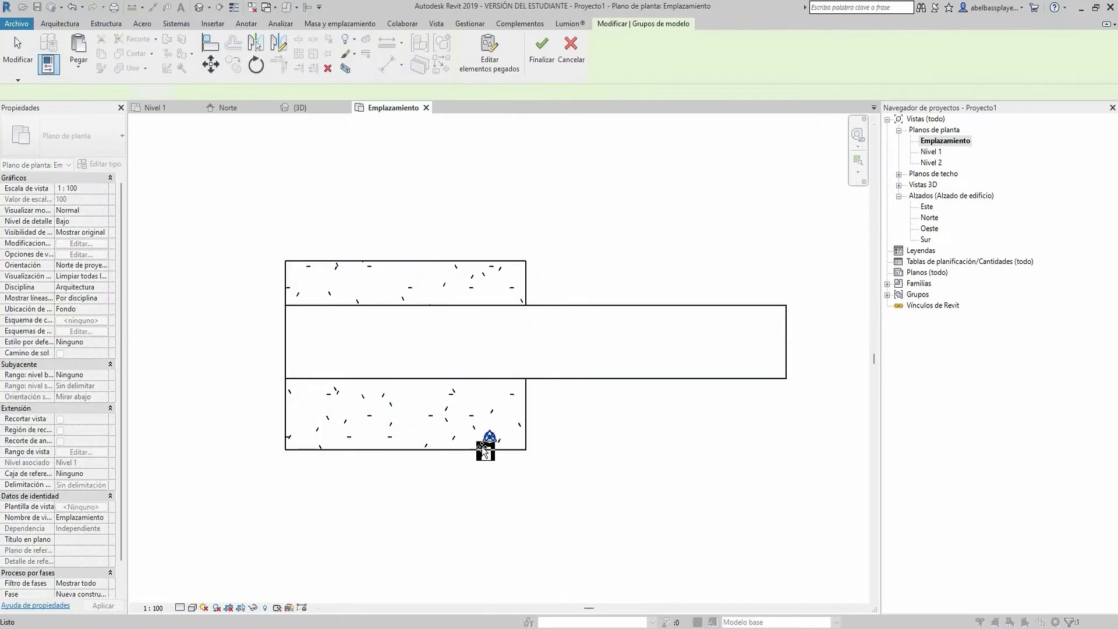
{"action": "left_click_drag", "start_coordinate": [485, 451], "coordinate": [646, 454]}
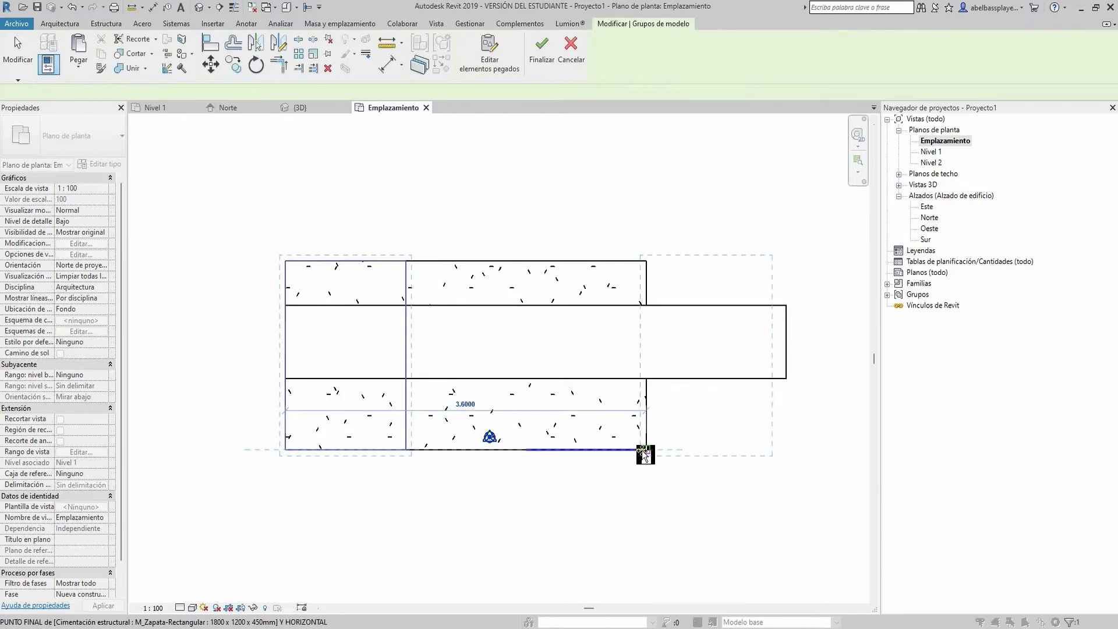
{"action": "middle_click_drag", "start_coordinate": [787, 449], "coordinate": [637, 449]}
{"action": "left_click_drag", "start_coordinate": [637, 450], "coordinate": [509, 451]}
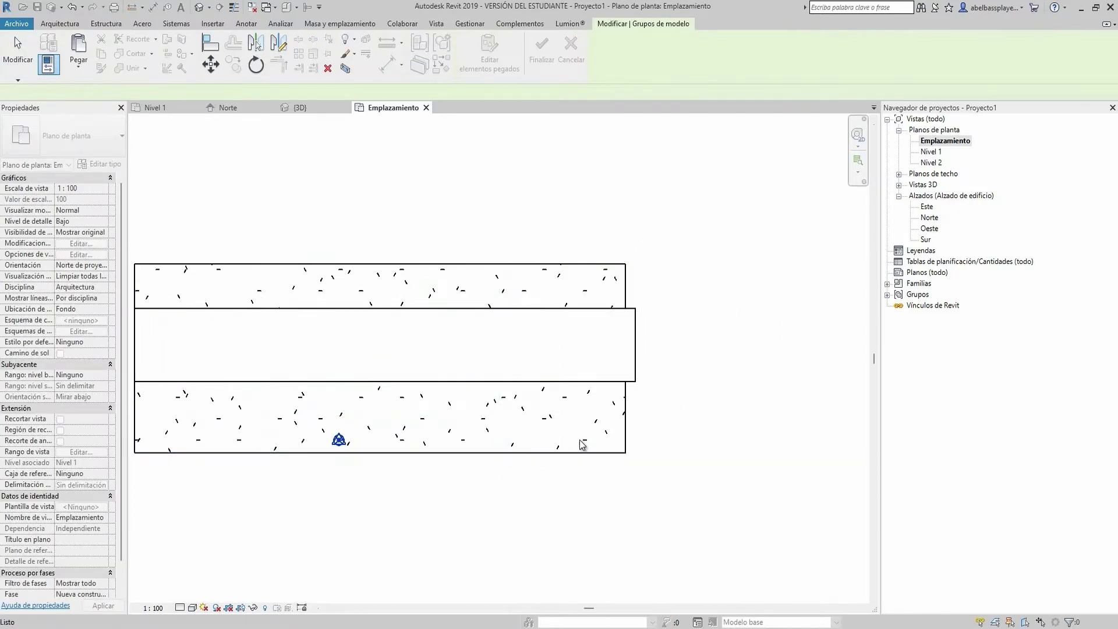
{"action": "scroll", "coordinate": [631, 435], "scroll_direction": "up", "scroll_amount": 3}
{"action": "left_click", "coordinate": [647, 437]}
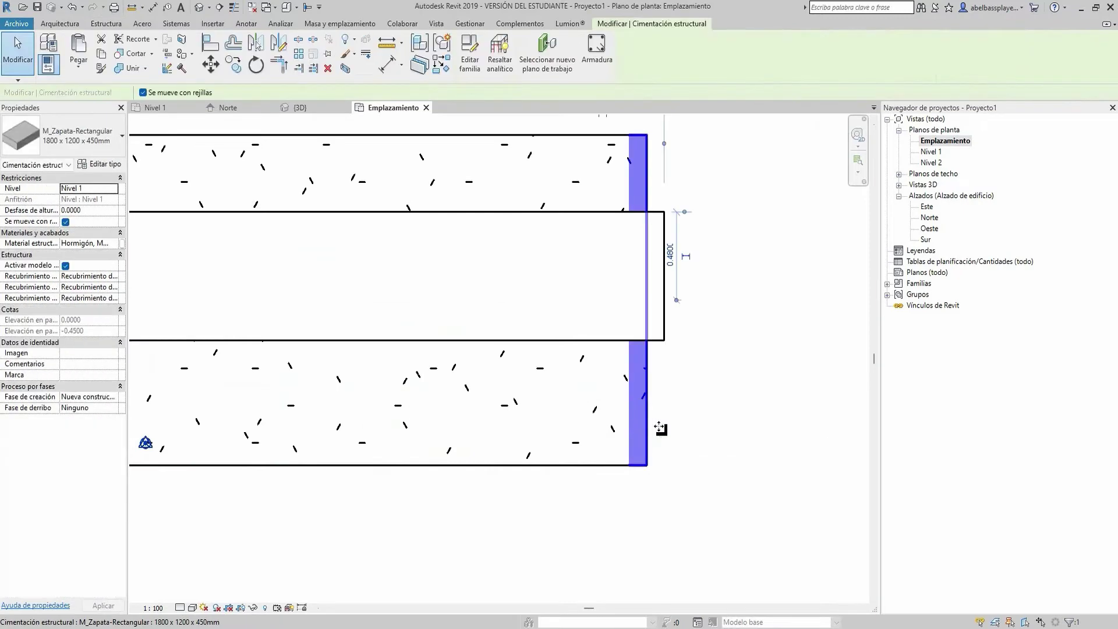
{"action": "left_click_drag", "start_coordinate": [660, 429], "coordinate": [664, 519]}
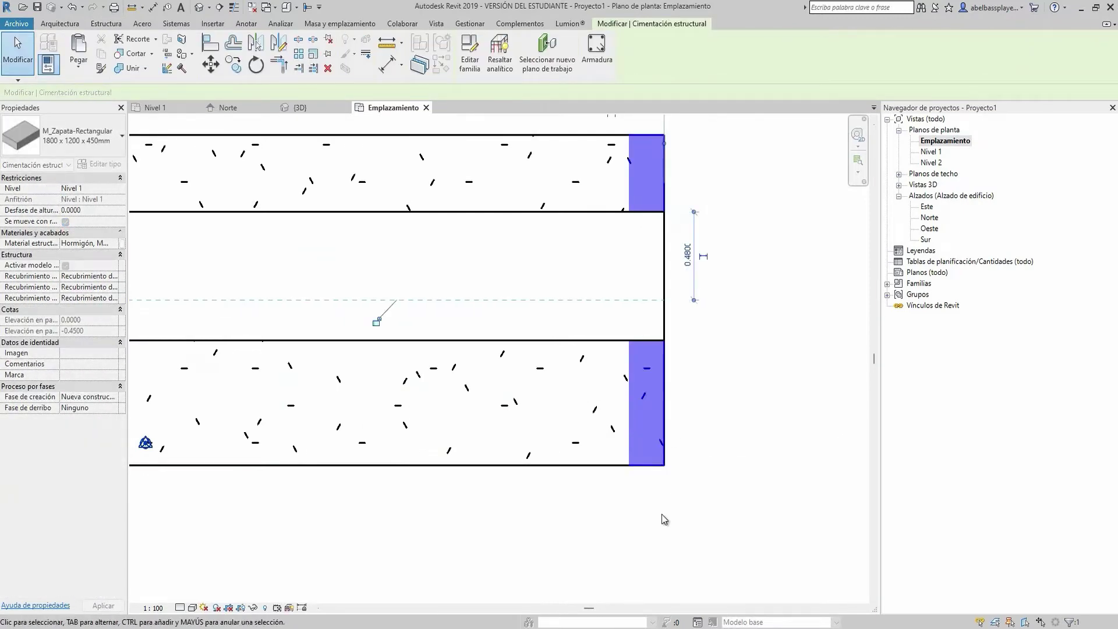
{"action": "left_click", "coordinate": [600, 504]}
Try the Massing tools' in-place mass and mass placement, cancelling both.
{"action": "left_click", "coordinate": [299, 109]}
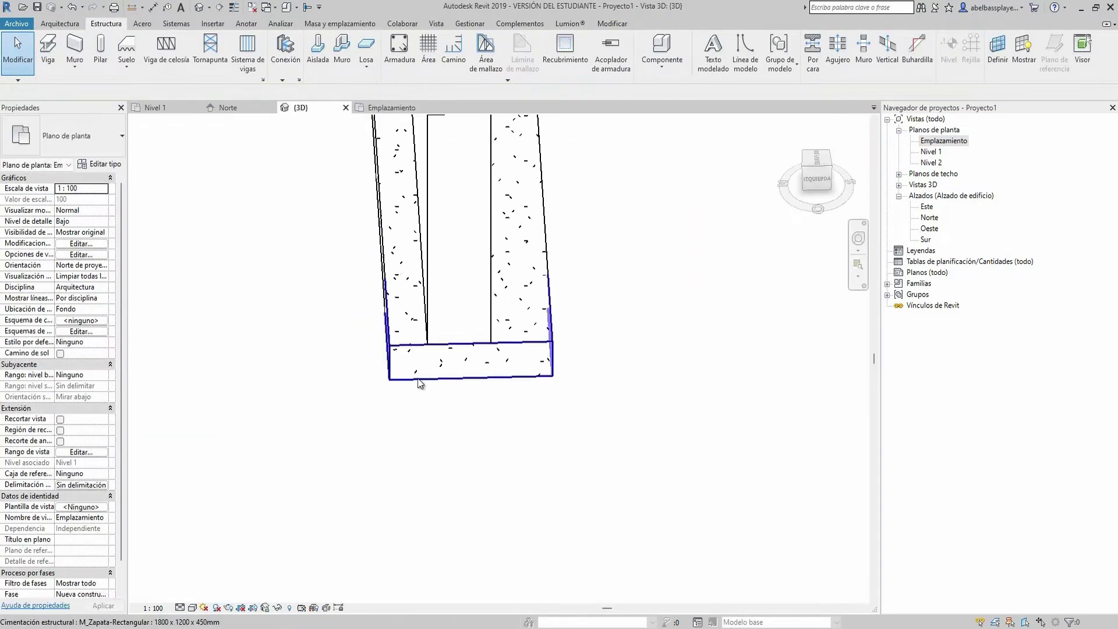
{"action": "mouse_move", "coordinate": [418, 379]}
{"action": "middle_mouse_down", "text": "shift"}
{"action": "mouse_move", "coordinate": [473, 301]}
{"action": "mouse_move", "coordinate": [512, 318]}
{"action": "middle_mouse_up", "text": "shift"}
{"action": "left_click", "coordinate": [495, 315]}
{"action": "left_click", "coordinate": [339, 23]}
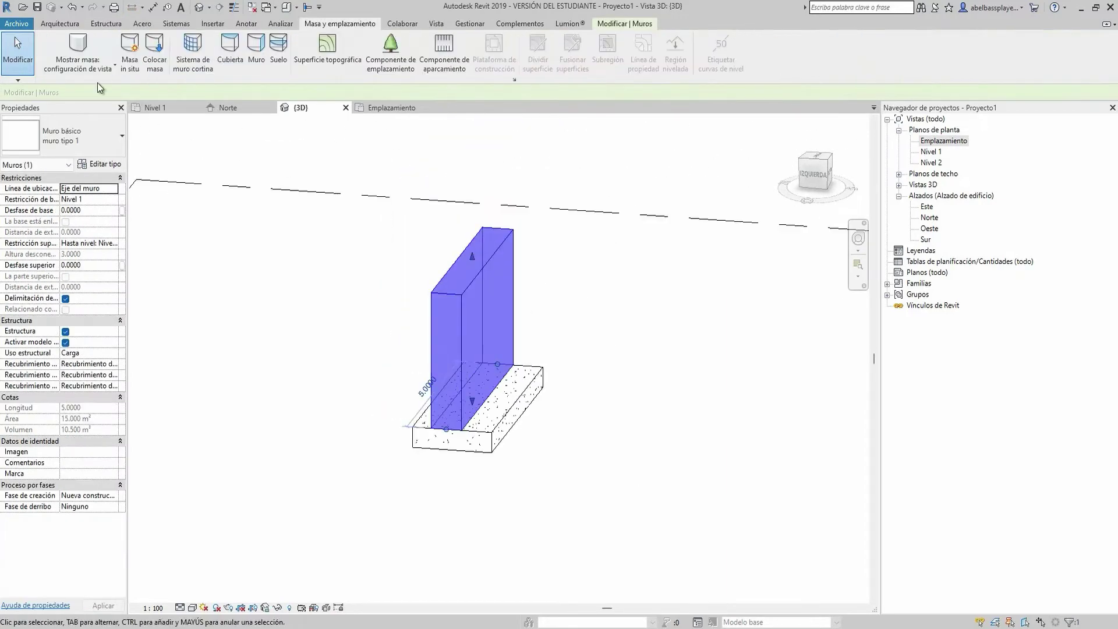
{"action": "left_click", "coordinate": [134, 65]}
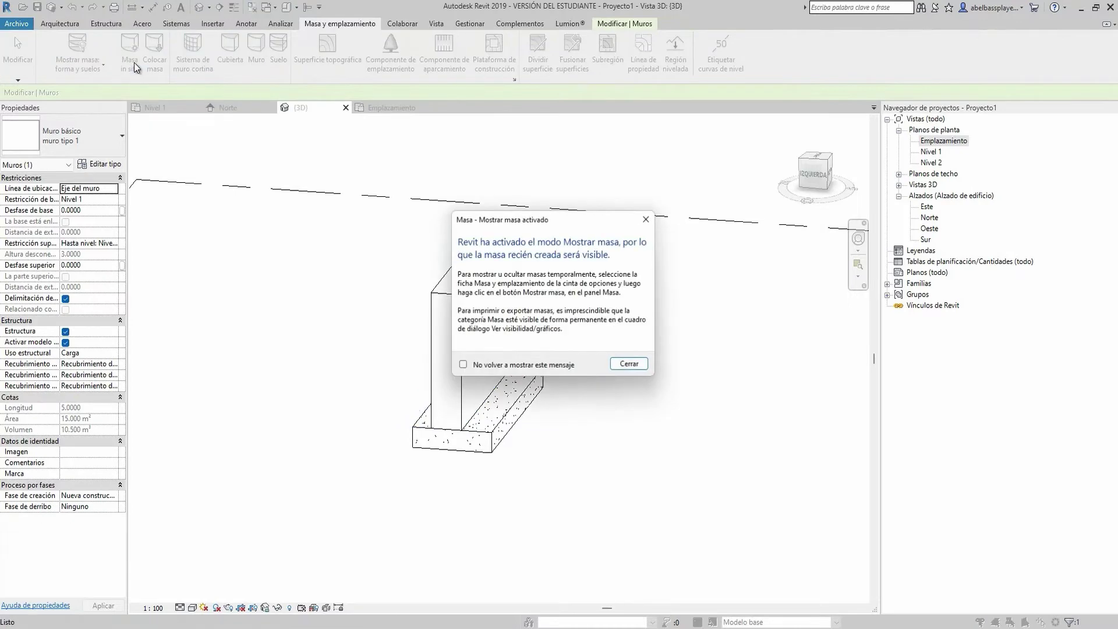
{"action": "left_click", "coordinate": [629, 363]}
{"action": "left_click", "coordinate": [640, 343]}
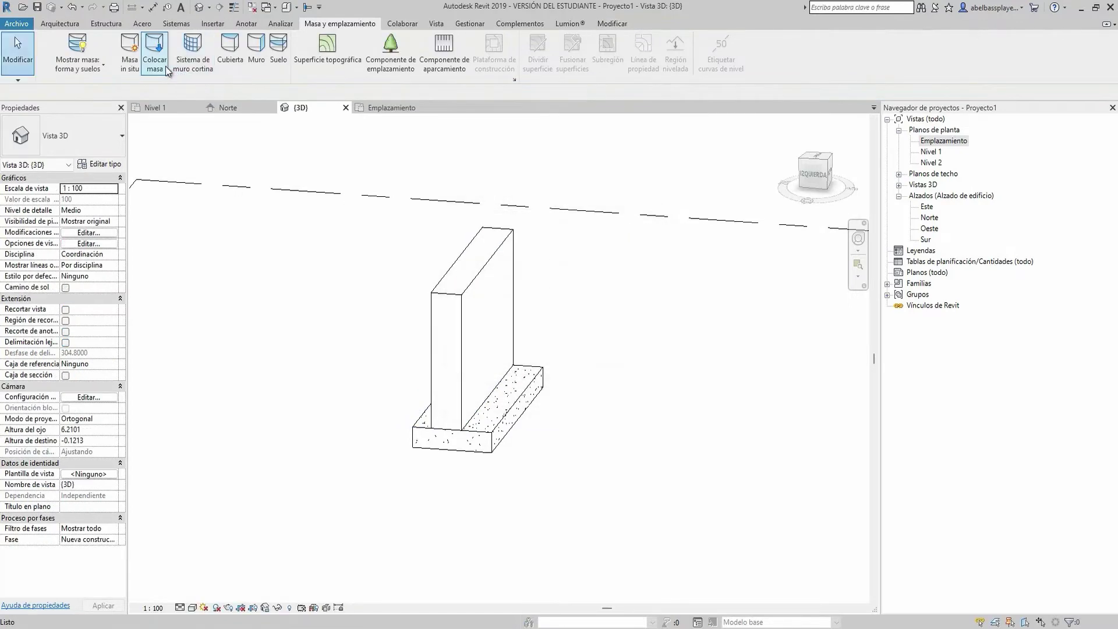
{"action": "left_click", "coordinate": [165, 66]}
{"action": "left_click", "coordinate": [632, 328]}
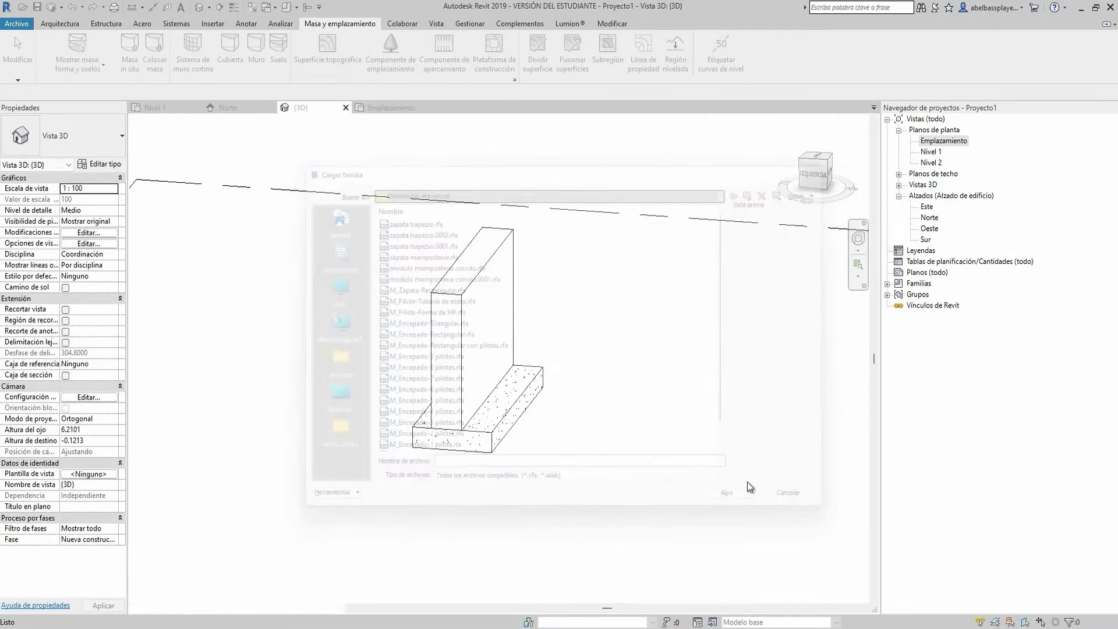
{"action": "left_click", "coordinate": [60, 24]}
Create an in-place model in the Muros category named Muros 1.
{"action": "left_click", "coordinate": [146, 61]}
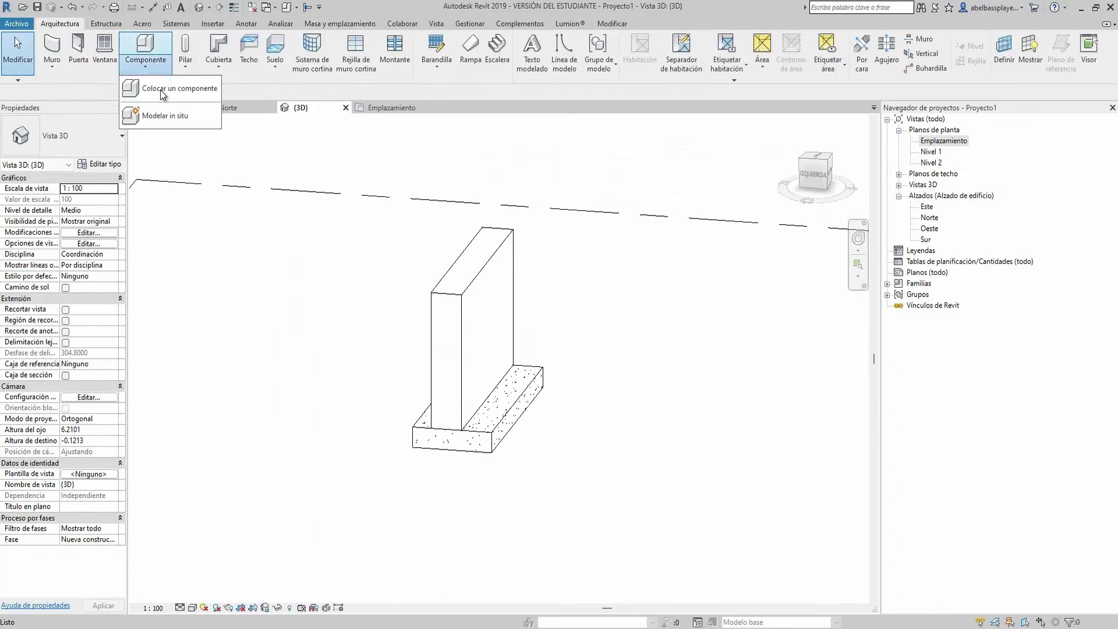
{"action": "left_click", "coordinate": [172, 112]}
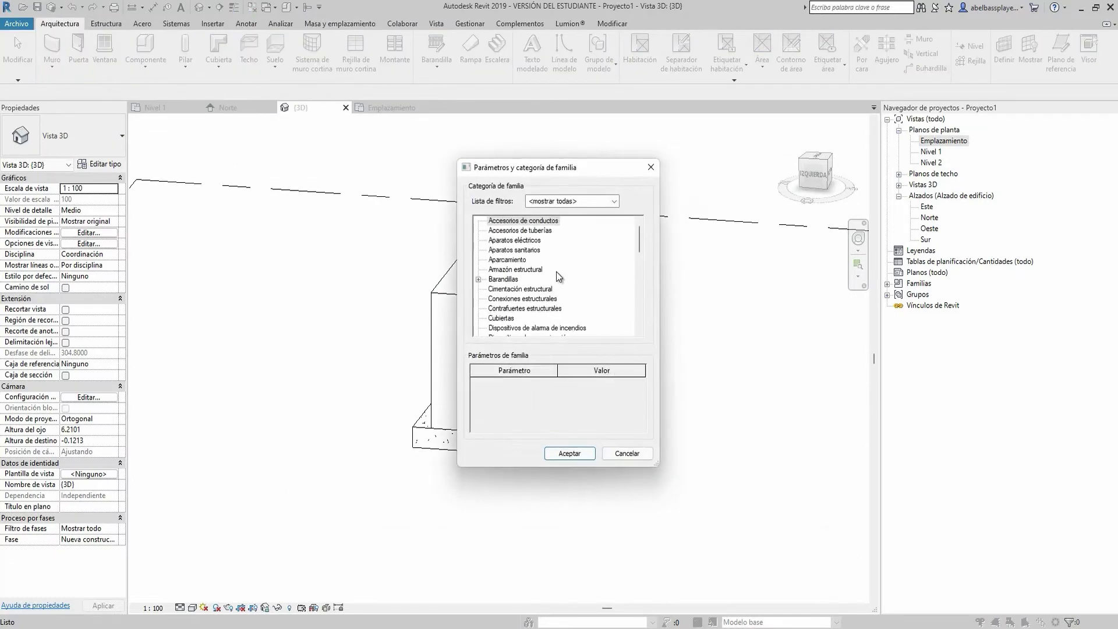
{"action": "scroll", "coordinate": [559, 276], "scroll_direction": "down", "scroll_amount": 2}
{"action": "scroll", "coordinate": [548, 291], "scroll_direction": "down", "scroll_amount": 2}
{"action": "scroll", "coordinate": [541, 308], "scroll_direction": "down", "scroll_amount": 1}
{"action": "scroll", "coordinate": [518, 315], "scroll_direction": "down", "scroll_amount": 1}
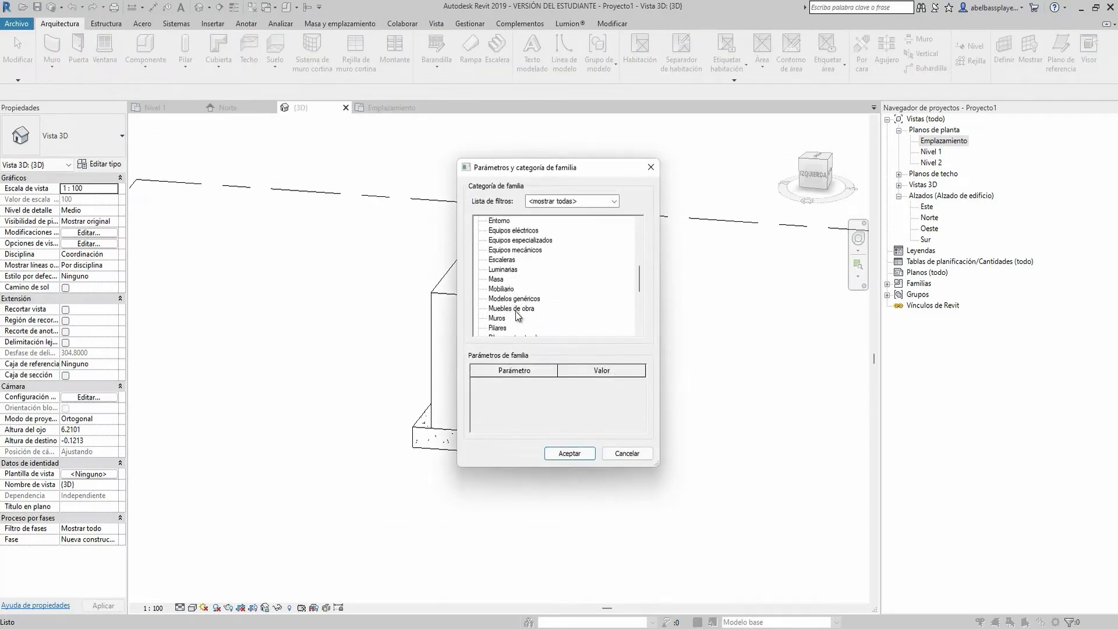
{"action": "left_click", "coordinate": [588, 458]}
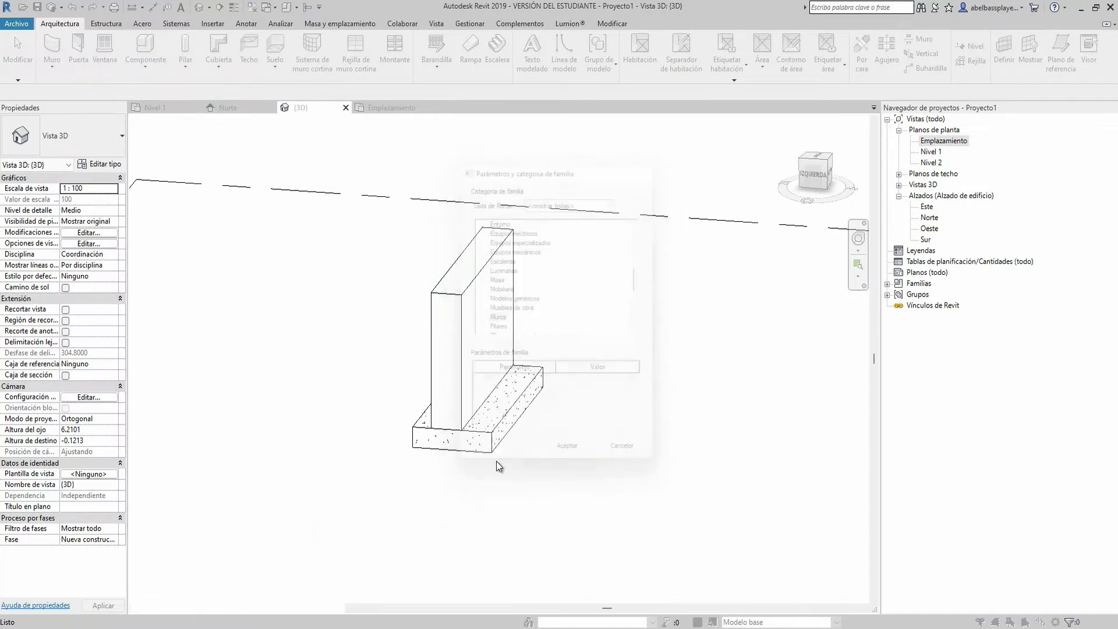
{"action": "left_click", "coordinate": [581, 341]}
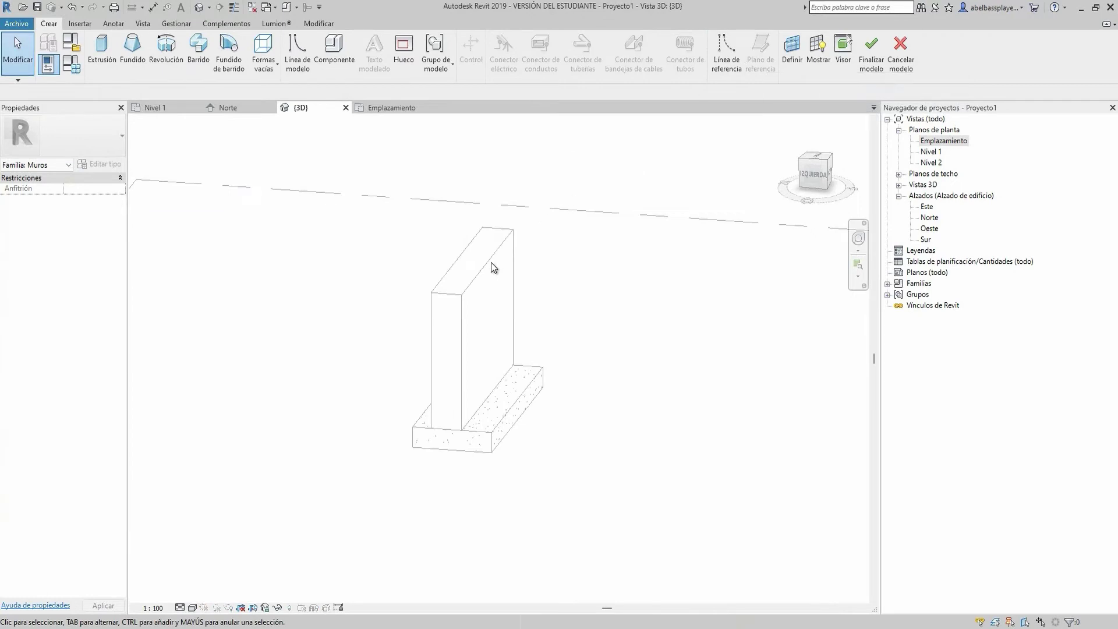
Create a void sweep using the wall's top edge as the sweep path.
{"action": "left_click", "coordinate": [275, 71]}
{"action": "left_click", "coordinate": [296, 155]}
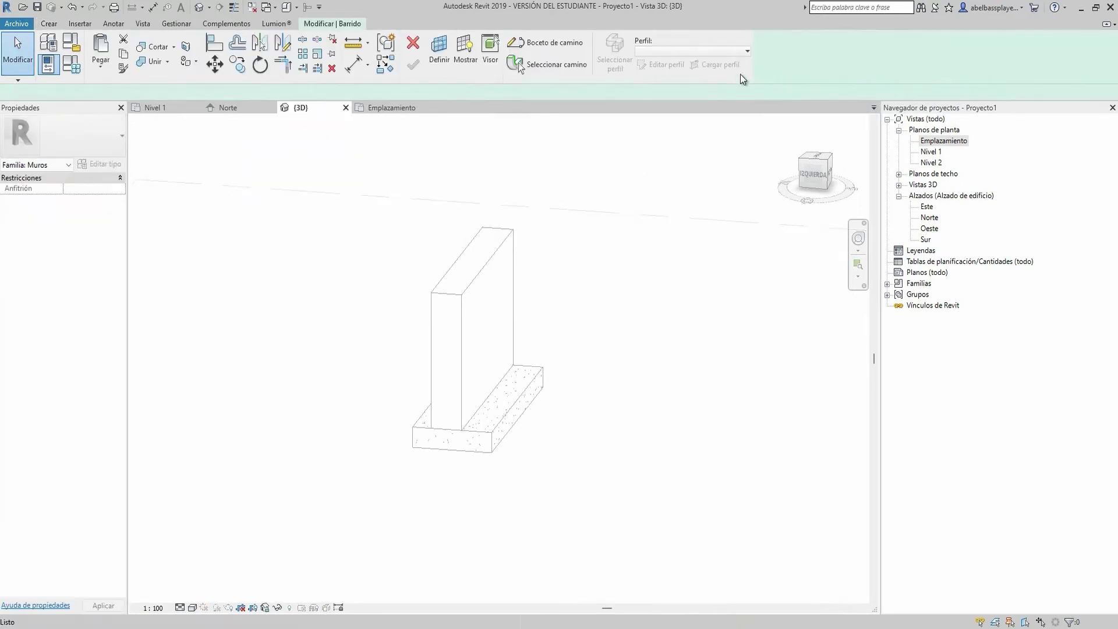
{"action": "left_click", "coordinate": [570, 71]}
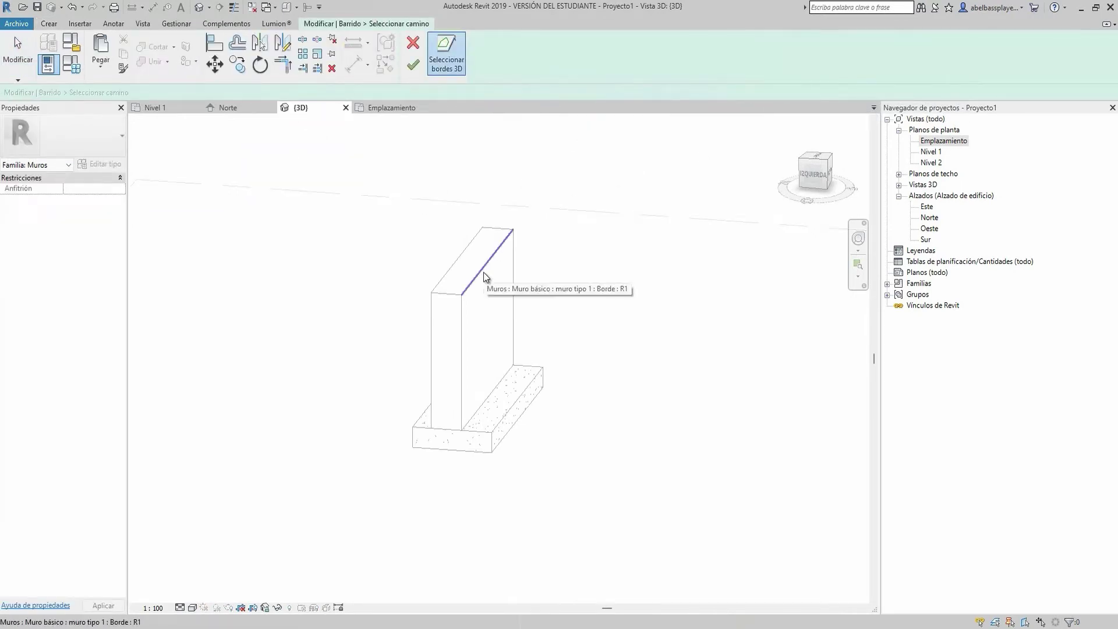
{"action": "left_click", "coordinate": [483, 271]}
{"action": "left_click", "coordinate": [413, 65]}
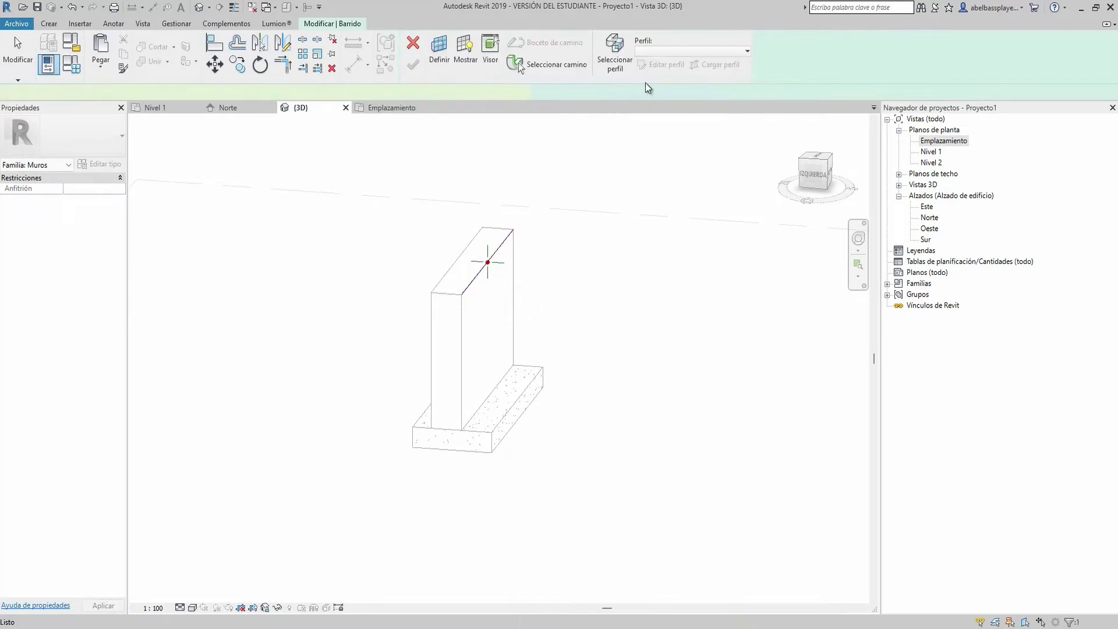
Start the sweep profile sketch with a vertical line from wall top to base.
{"action": "left_click", "coordinate": [671, 73]}
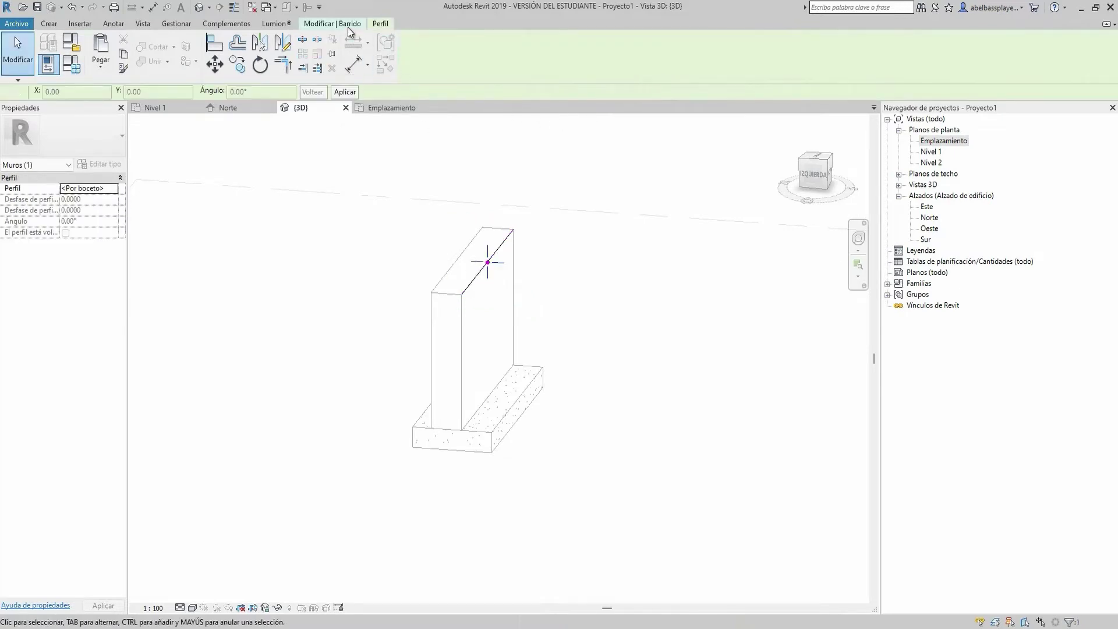
{"action": "left_click", "coordinate": [349, 24]}
{"action": "left_click", "coordinate": [655, 65]}
{"action": "scroll", "coordinate": [489, 263], "scroll_direction": "up", "scroll_amount": 3}
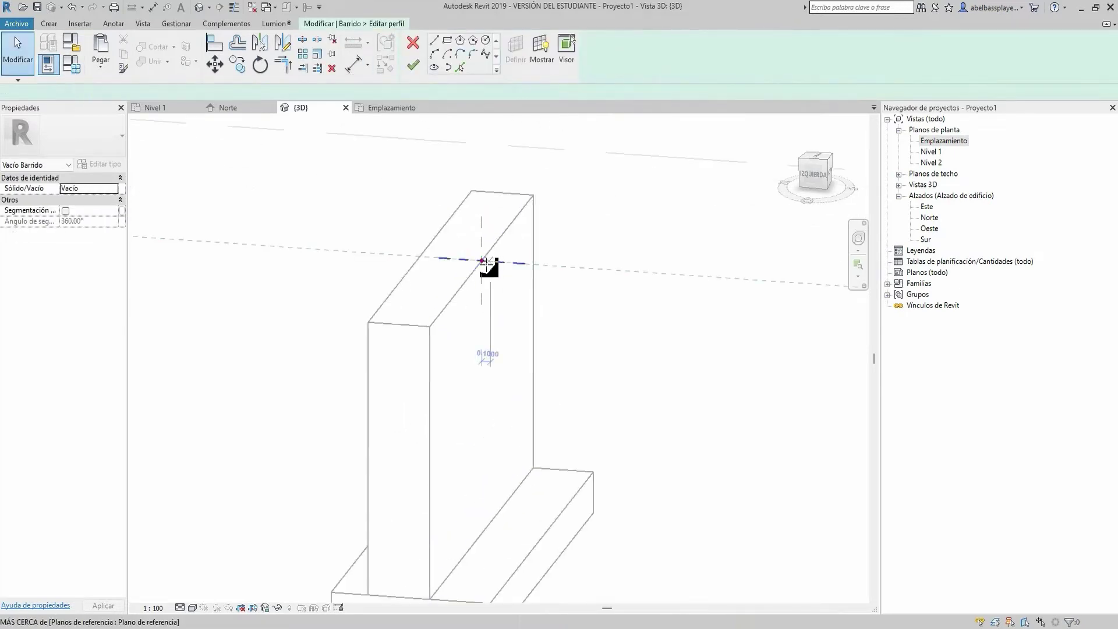
{"action": "left_click", "coordinate": [482, 261]}
{"action": "left_click", "coordinate": [481, 532]}
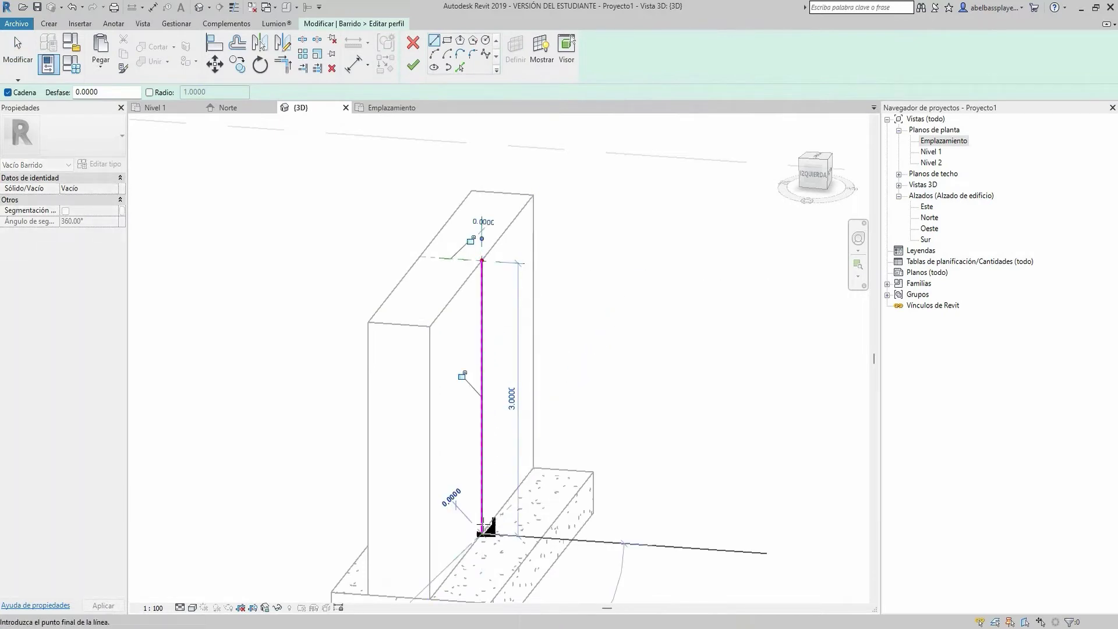
{"action": "left_click", "coordinate": [481, 261]}
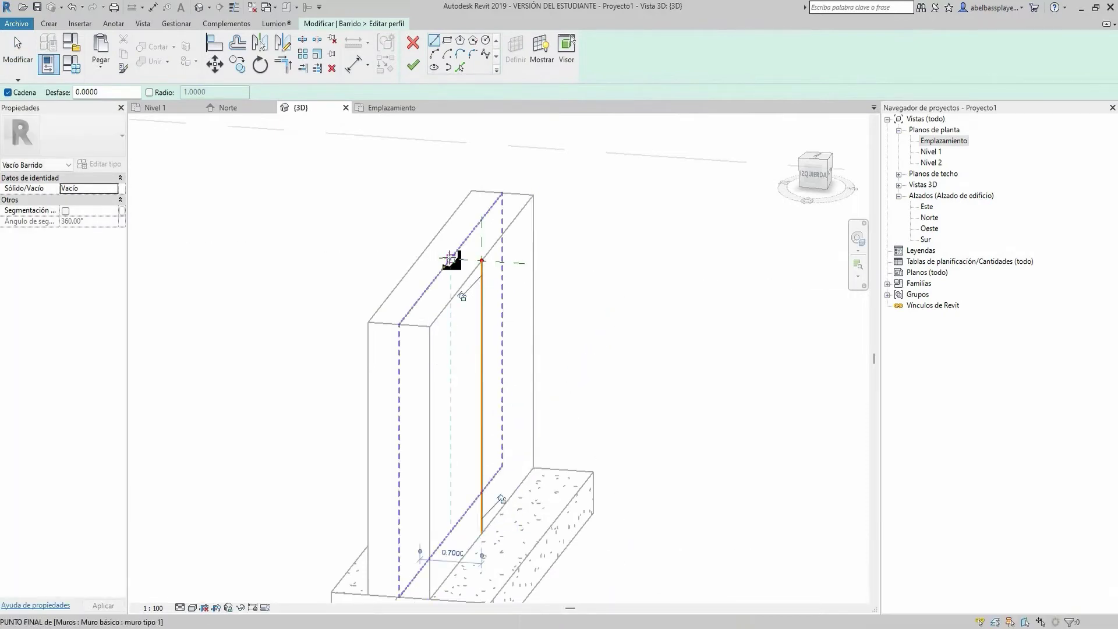
{"action": "key", "text": "Escape"}
{"action": "key", "text": "Escape"}
Add a top edge and closing line to the profile; dismiss the overlapping-lines error.
{"action": "left_click", "coordinate": [434, 40]}
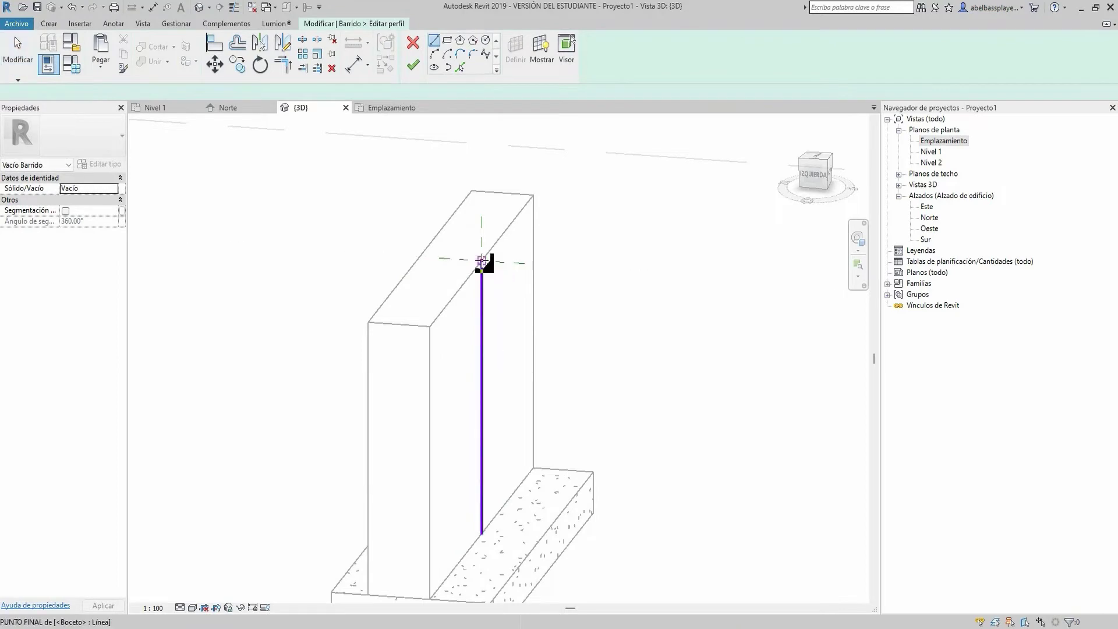
{"action": "left_click", "coordinate": [481, 261]}
{"action": "left_click", "coordinate": [451, 259]}
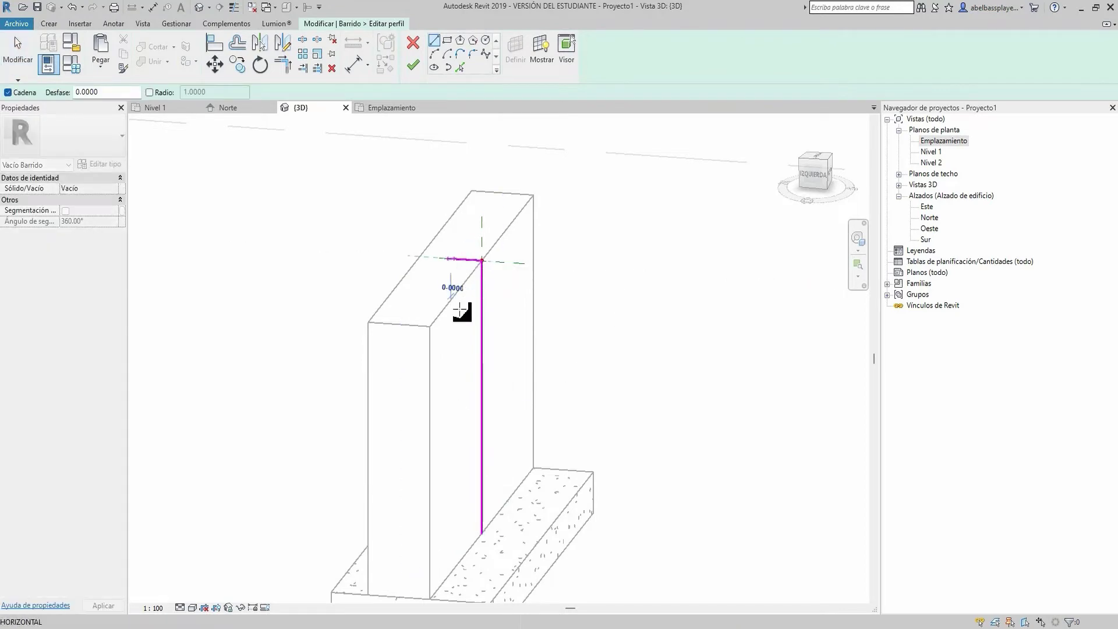
{"action": "left_click", "coordinate": [481, 533]}
{"action": "left_click", "coordinate": [413, 65]}
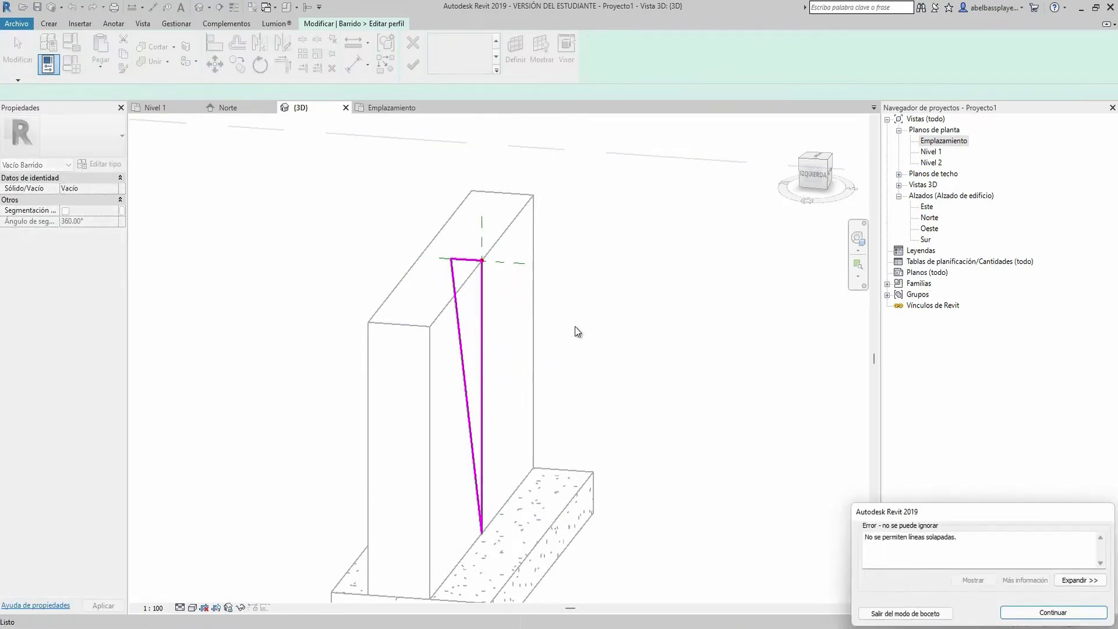
{"action": "scroll", "coordinate": [491, 271], "scroll_direction": "up", "scroll_amount": 3}
{"action": "scroll", "coordinate": [490, 270], "scroll_direction": "up", "scroll_amount": 2}
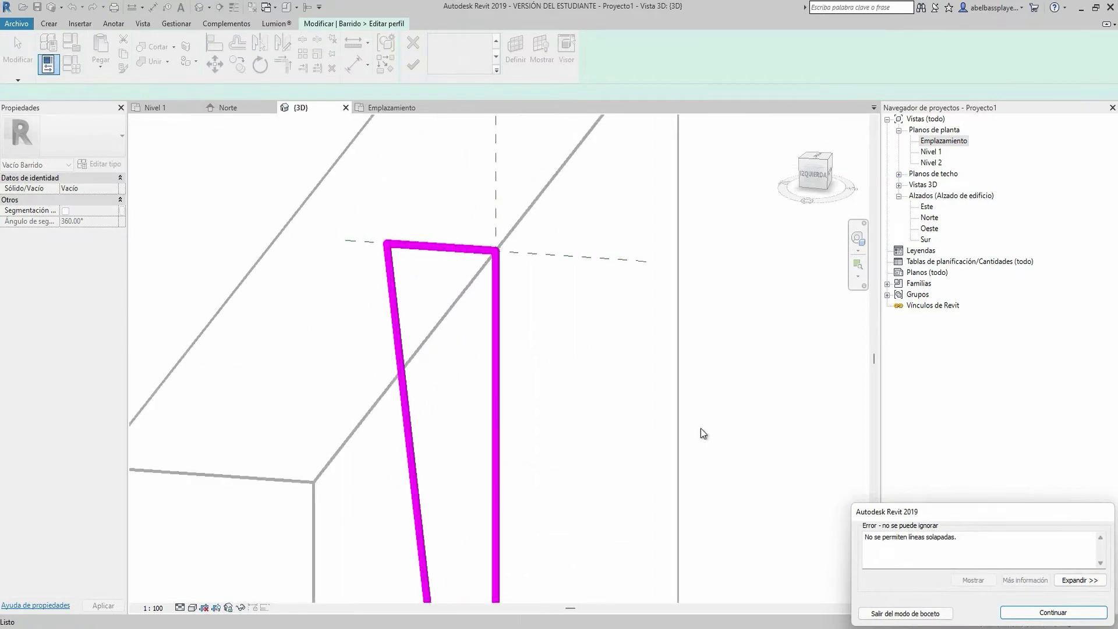
{"action": "left_click", "coordinate": [1046, 613]}
{"action": "scroll", "coordinate": [498, 277], "scroll_direction": "up", "scroll_amount": 2}
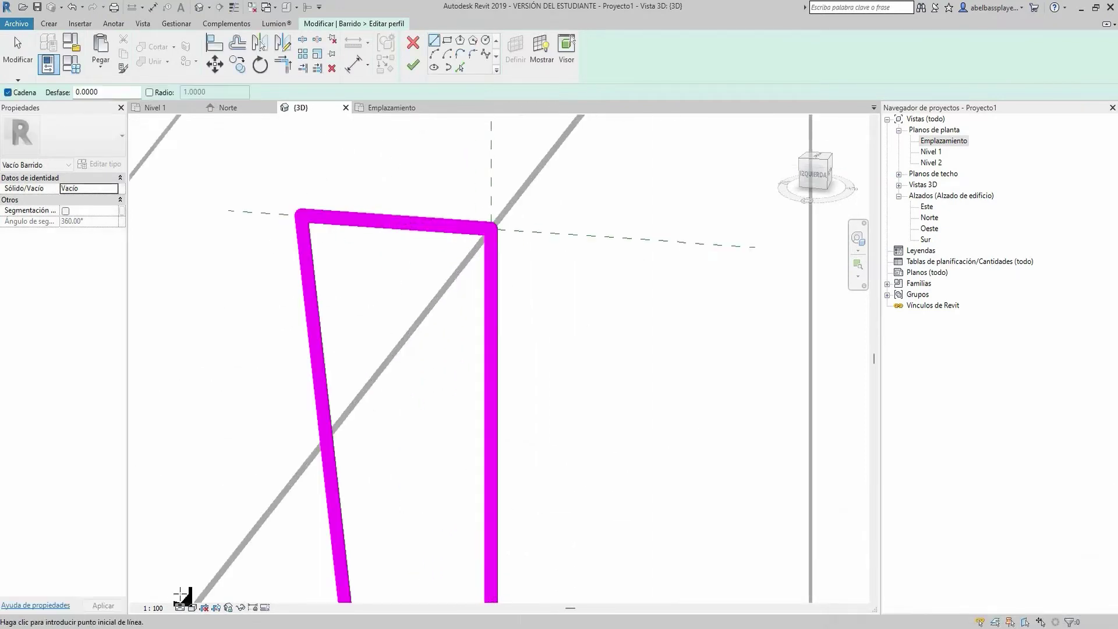
Undo an accidental move of the slanted profile line and deselect it.
{"action": "left_click", "coordinate": [153, 608]}
{"action": "left_click", "coordinate": [260, 399]}
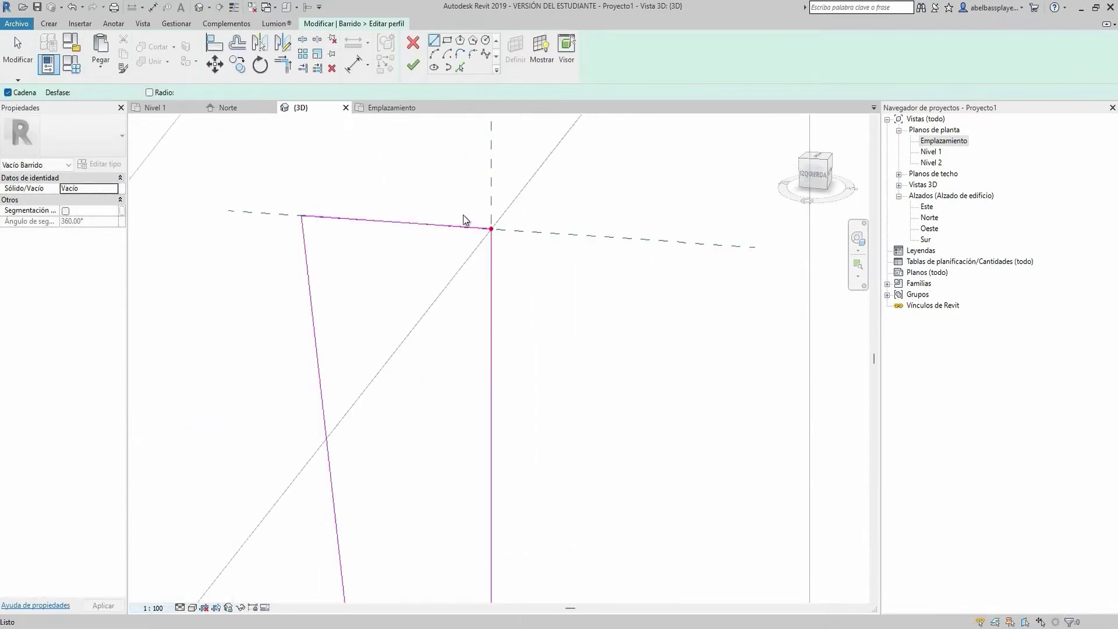
{"action": "left_click_drag", "start_coordinate": [464, 220], "coordinate": [480, 232]}
{"action": "key", "text": "ctrl+z"}
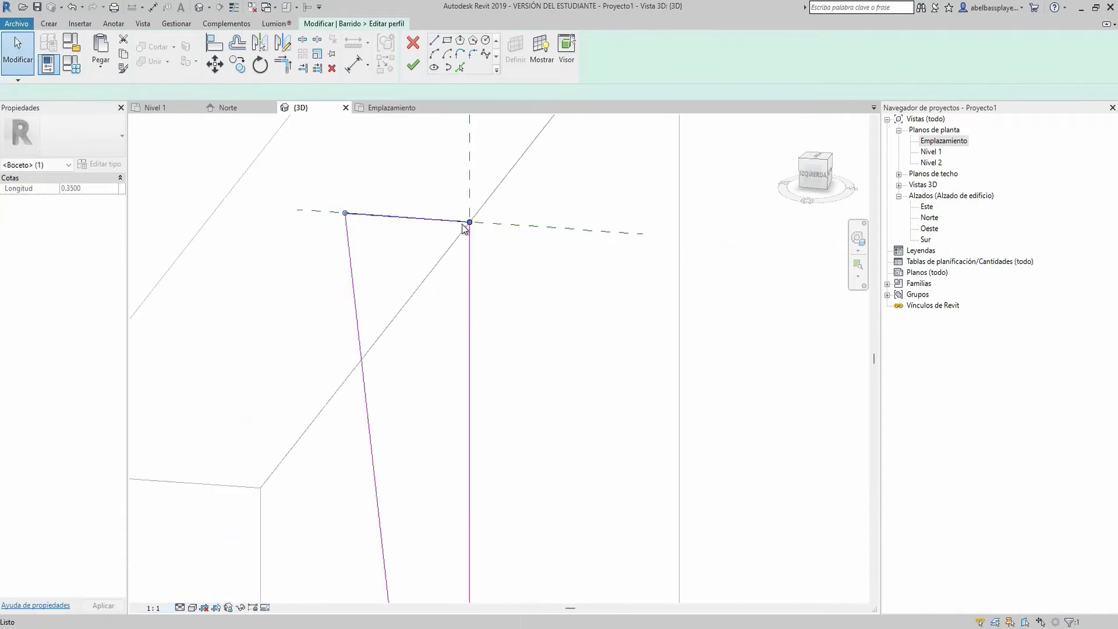
{"action": "left_click", "coordinate": [361, 272]}
{"action": "scroll", "coordinate": [382, 287], "scroll_direction": "down", "scroll_amount": 5}
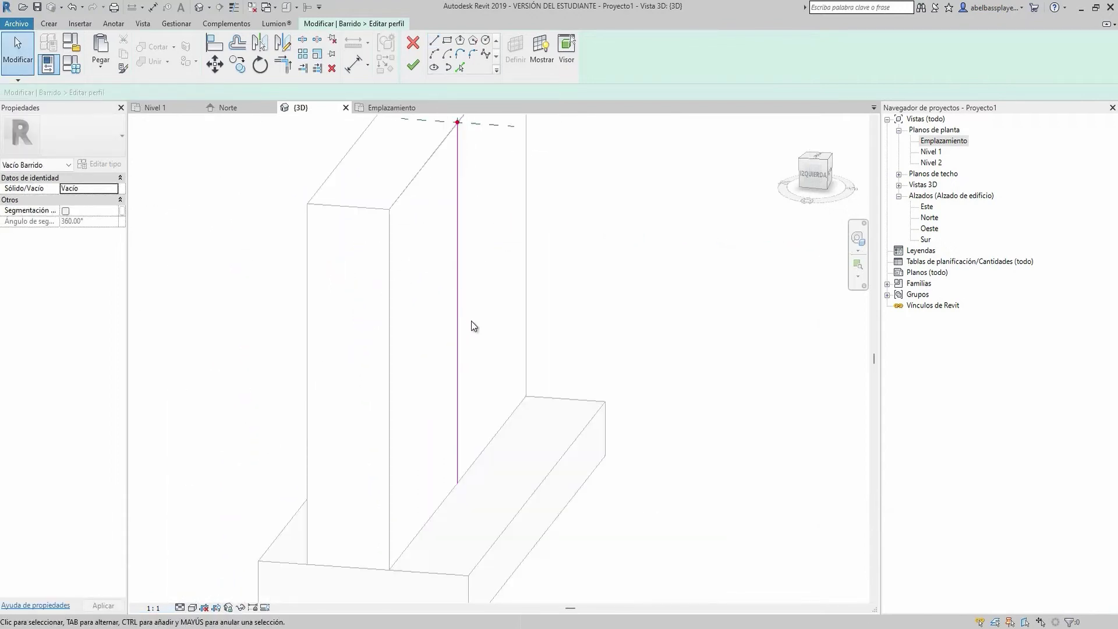
Draw a 0.35 top segment closed to the base; the overlapping-lines error recurs.
{"action": "left_click", "coordinate": [434, 40]}
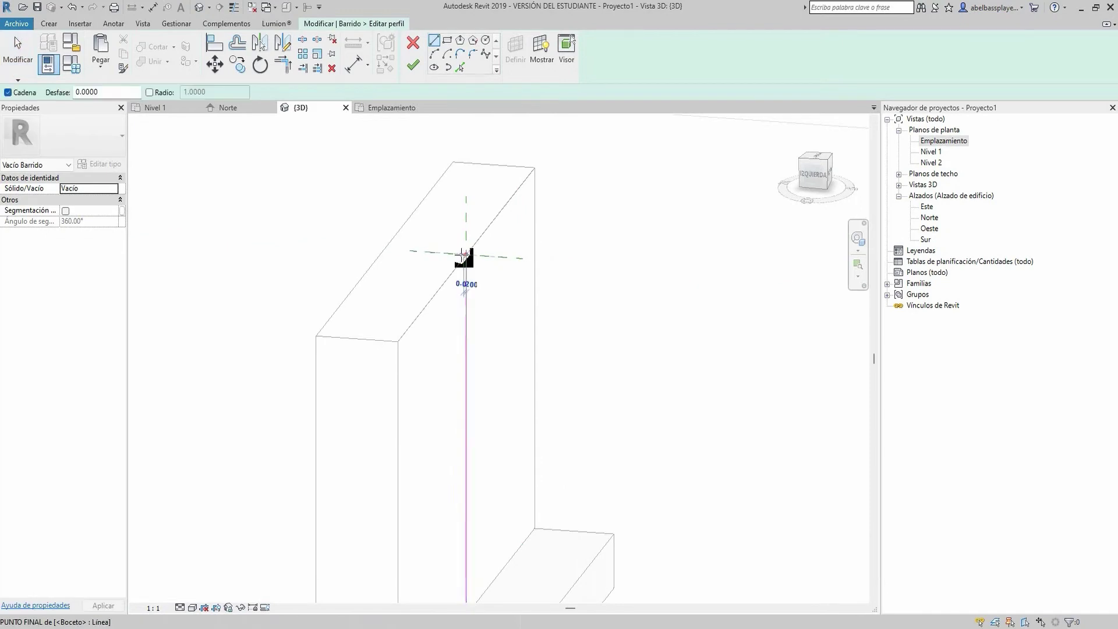
{"action": "type", "text": ".35"}
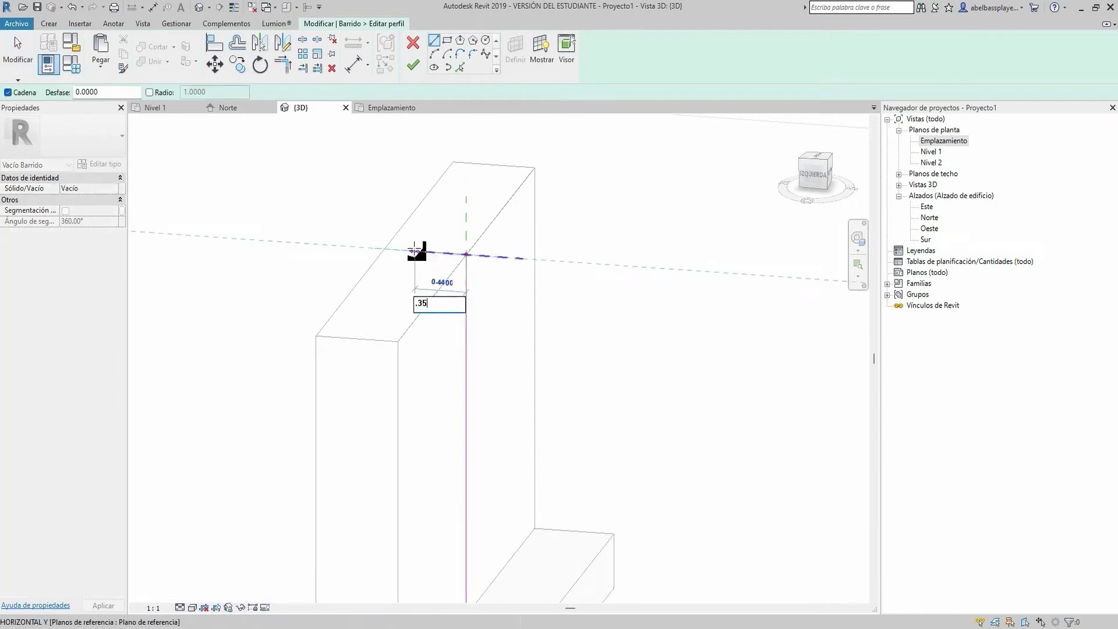
{"action": "key", "text": "Return"}
{"action": "middle_click_drag", "start_coordinate": [466, 468], "coordinate": [464, 378]}
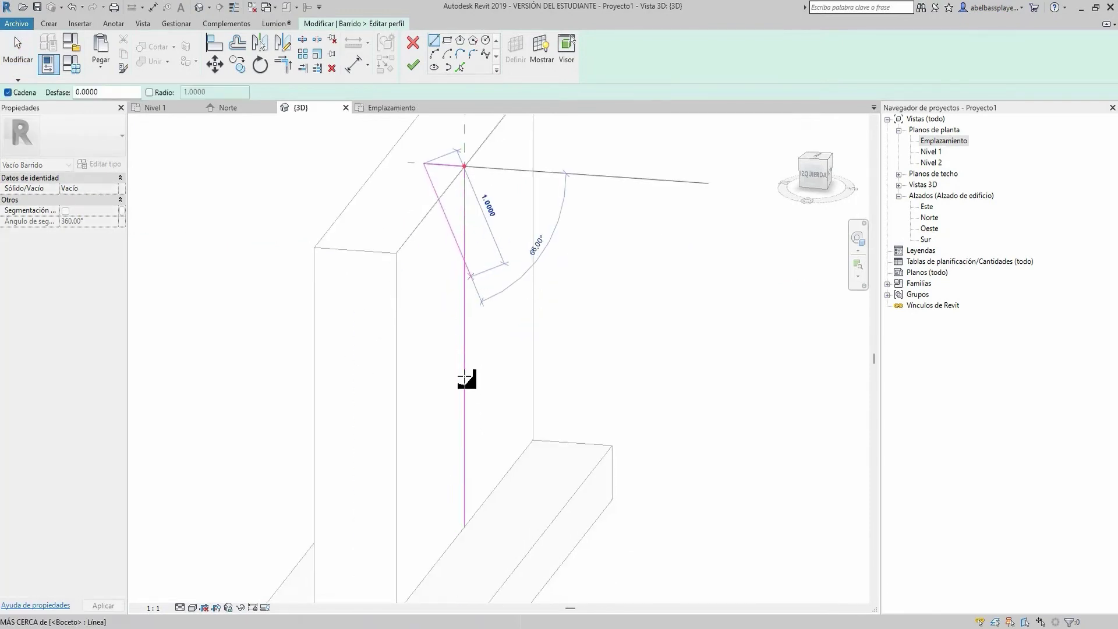
{"action": "left_click", "coordinate": [464, 524]}
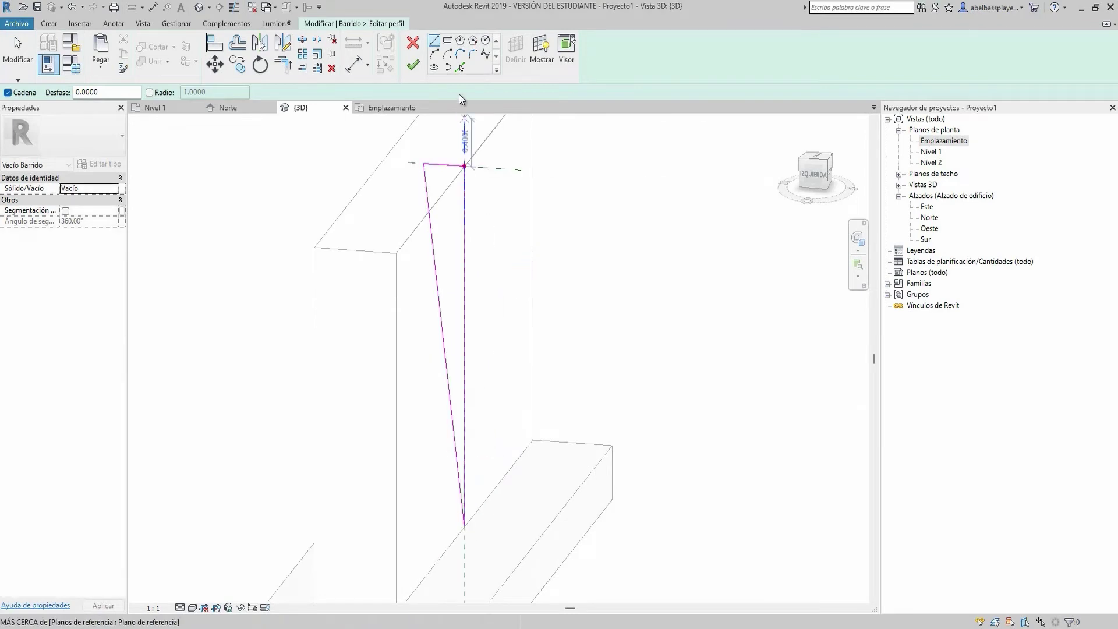
{"action": "left_click", "coordinate": [413, 66]}
{"action": "scroll", "coordinate": [457, 146], "scroll_direction": "up", "scroll_amount": 5}
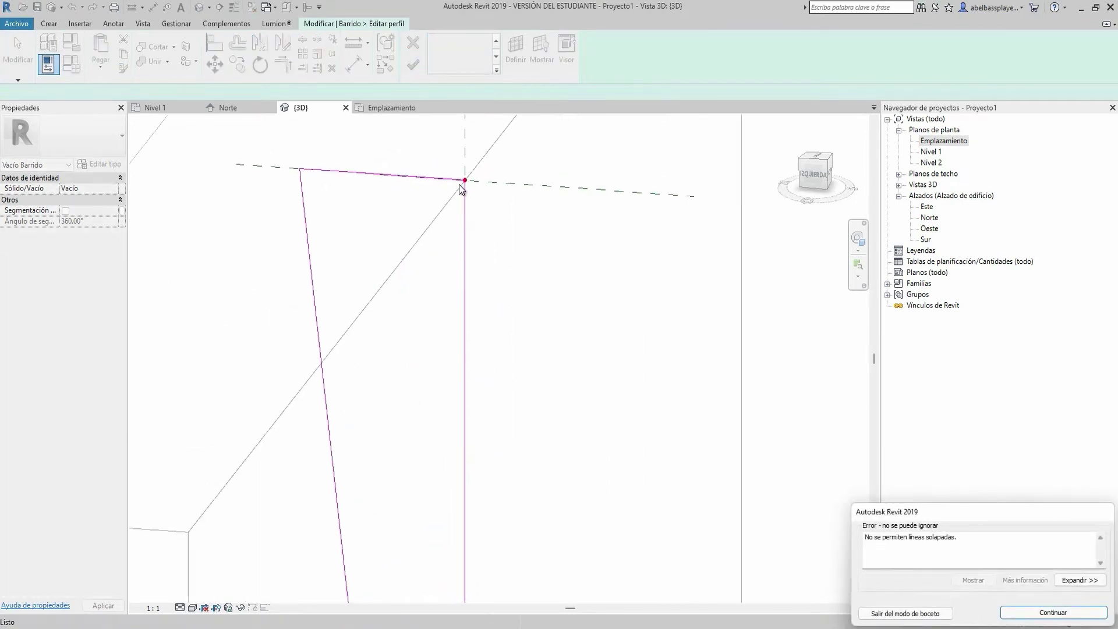
{"action": "scroll", "coordinate": [463, 184], "scroll_direction": "up", "scroll_amount": 5}
{"action": "key", "text": "Return"}
{"action": "scroll", "coordinate": [489, 205], "scroll_direction": "down", "scroll_amount": 4}
{"action": "scroll", "coordinate": [511, 214], "scroll_direction": "down", "scroll_amount": 3}
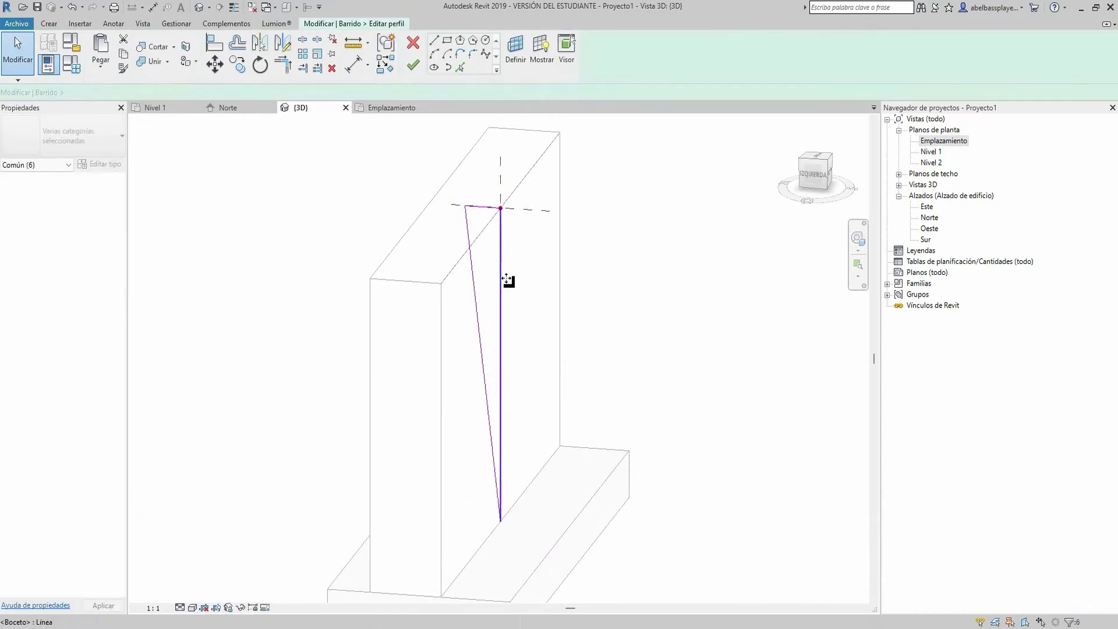
Replace the old lines with a closed triangle from the top corner to the footing and finish.
{"action": "left_click", "coordinate": [474, 267]}
{"action": "key", "text": "Delete"}
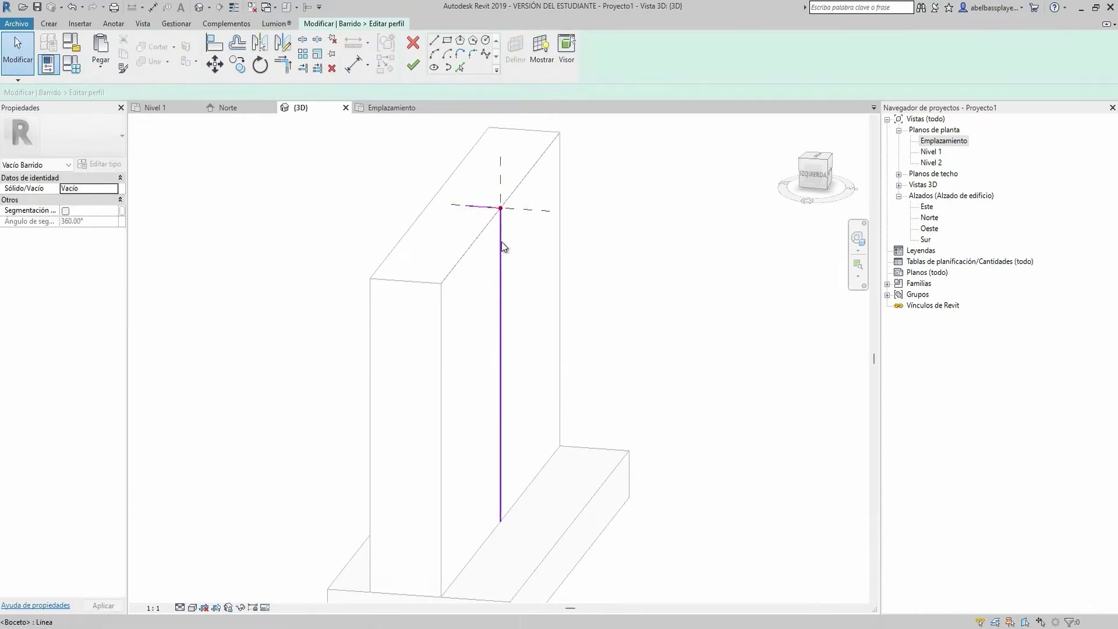
{"action": "left_click", "coordinate": [509, 253]}
{"action": "key", "text": "Delete"}
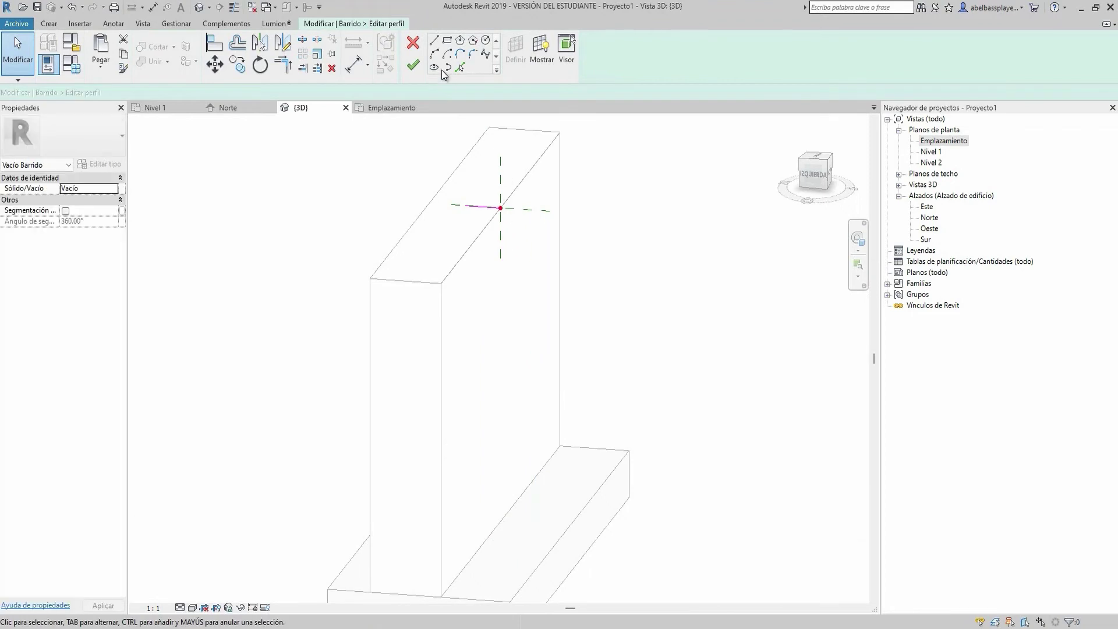
{"action": "left_click", "coordinate": [498, 206]}
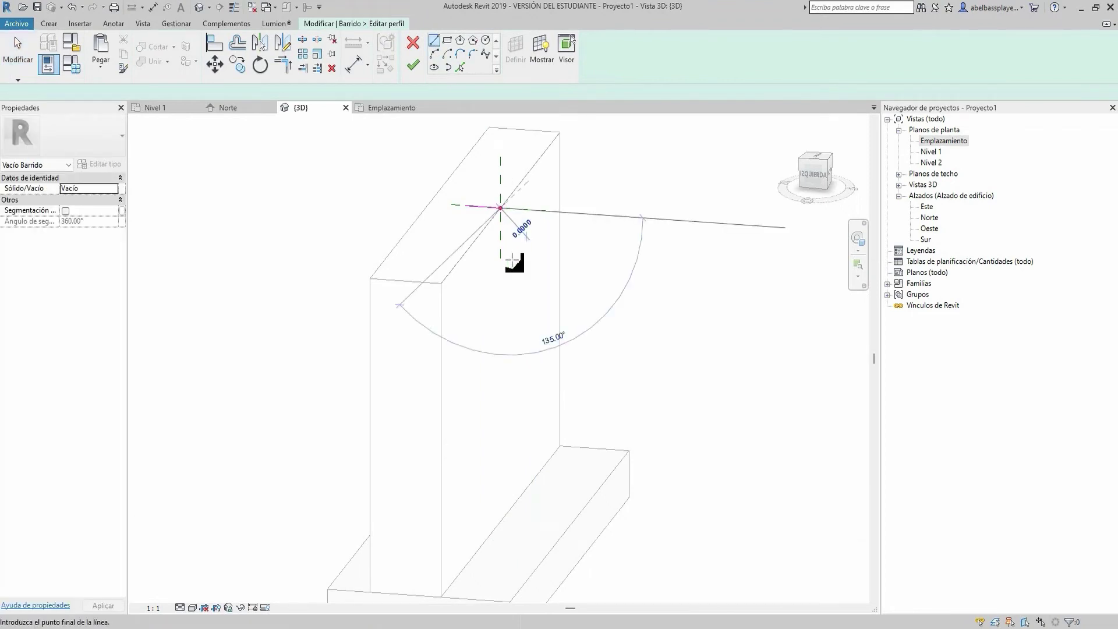
{"action": "left_click", "coordinate": [500, 521]}
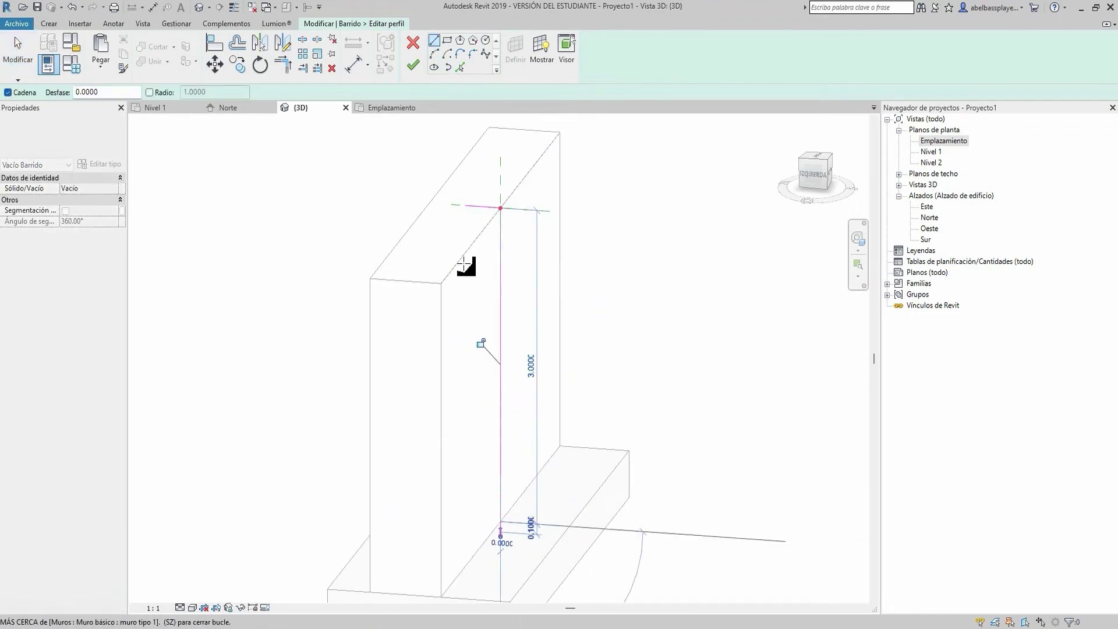
{"action": "left_click", "coordinate": [466, 205]}
{"action": "left_click", "coordinate": [414, 65]}
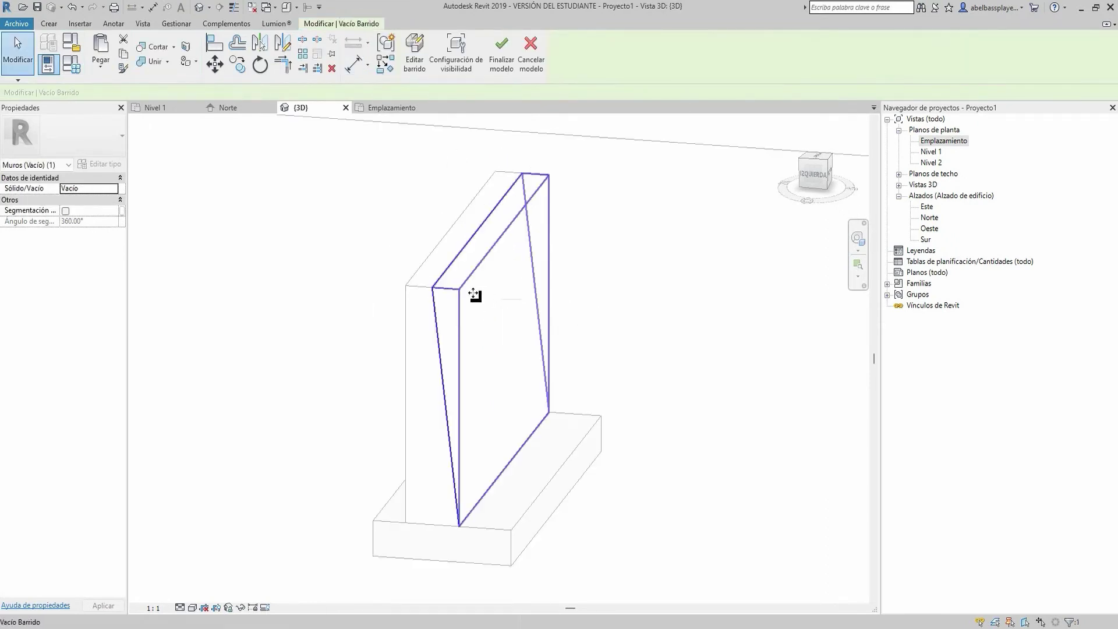
Cut the wall with the void sweep and finish the in-place model.
{"action": "left_click", "coordinate": [173, 46]}
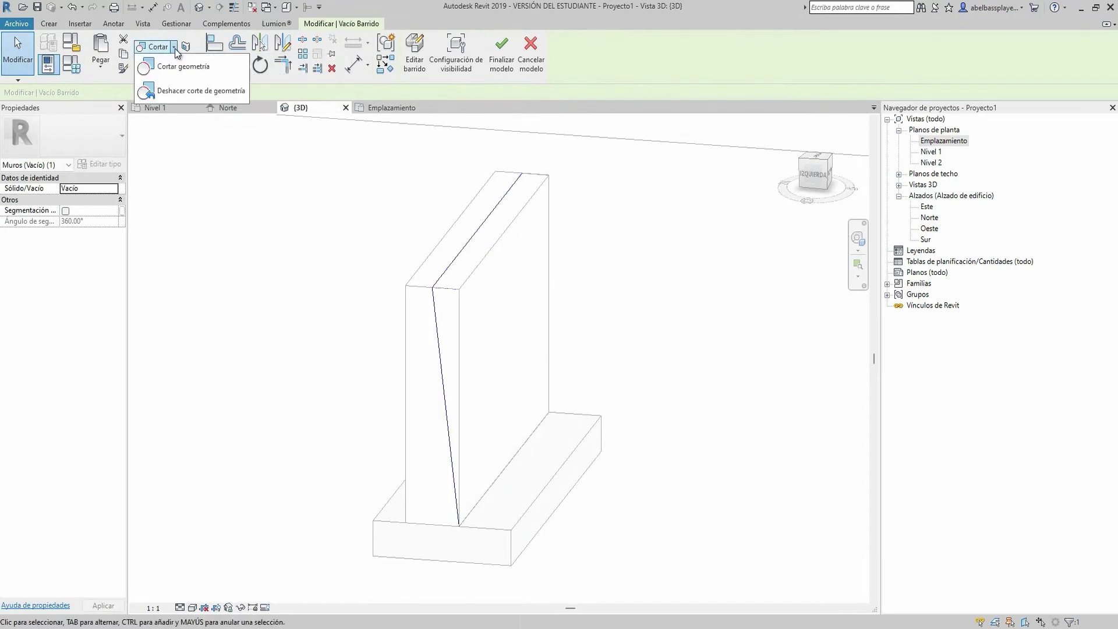
{"action": "left_click", "coordinate": [181, 73]}
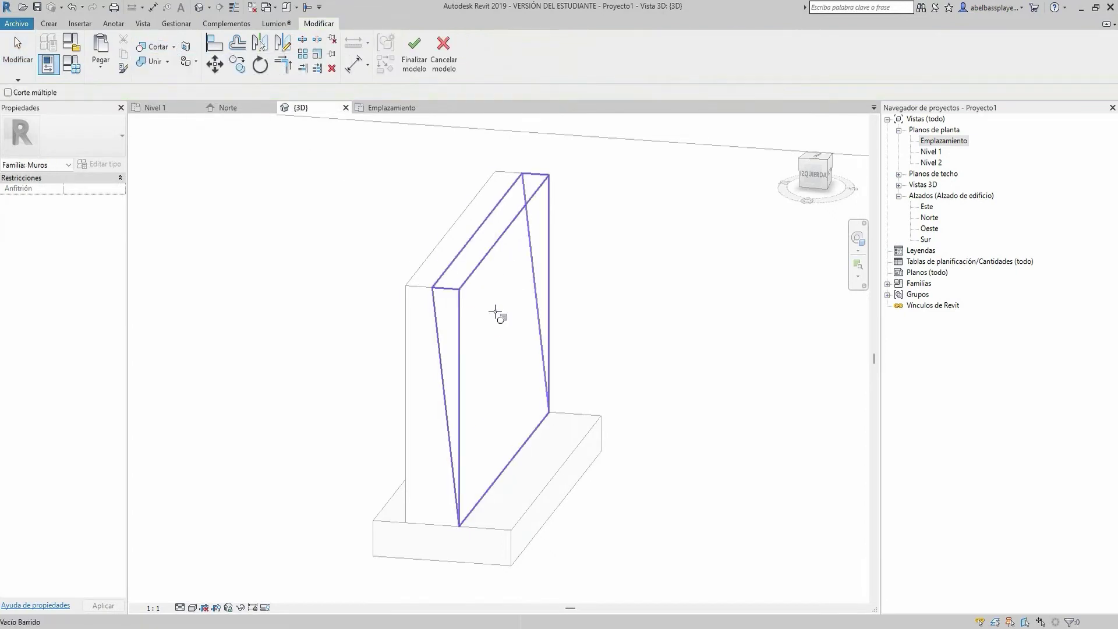
{"action": "left_click", "coordinate": [452, 260]}
{"action": "left_click", "coordinate": [414, 62]}
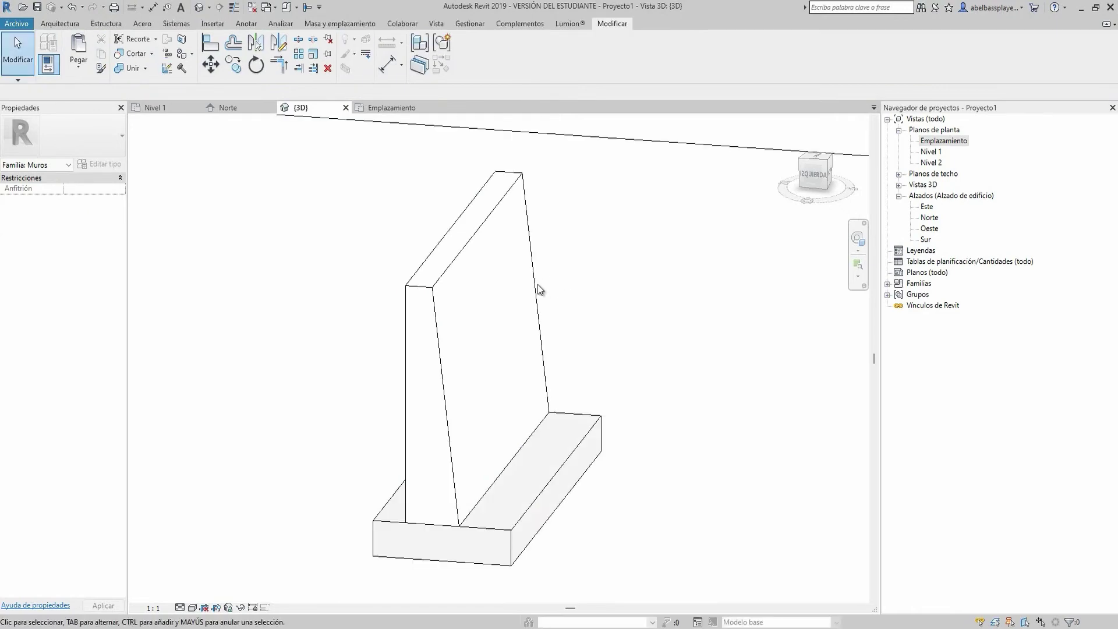
{"action": "mouse_move", "coordinate": [537, 284]}
{"action": "middle_mouse_down", "text": "shift"}
{"action": "mouse_move", "coordinate": [579, 361]}
{"action": "mouse_move", "coordinate": [621, 367]}
{"action": "mouse_move", "coordinate": [586, 414]}
{"action": "mouse_move", "coordinate": [550, 431]}
{"action": "mouse_move", "coordinate": [579, 429]}
{"action": "mouse_move", "coordinate": [572, 411]}
{"action": "middle_mouse_up", "text": "shift"}
Switch the visual style to Realistic and orbit to view the sloped wall face.
{"action": "left_click", "coordinate": [572, 412]}
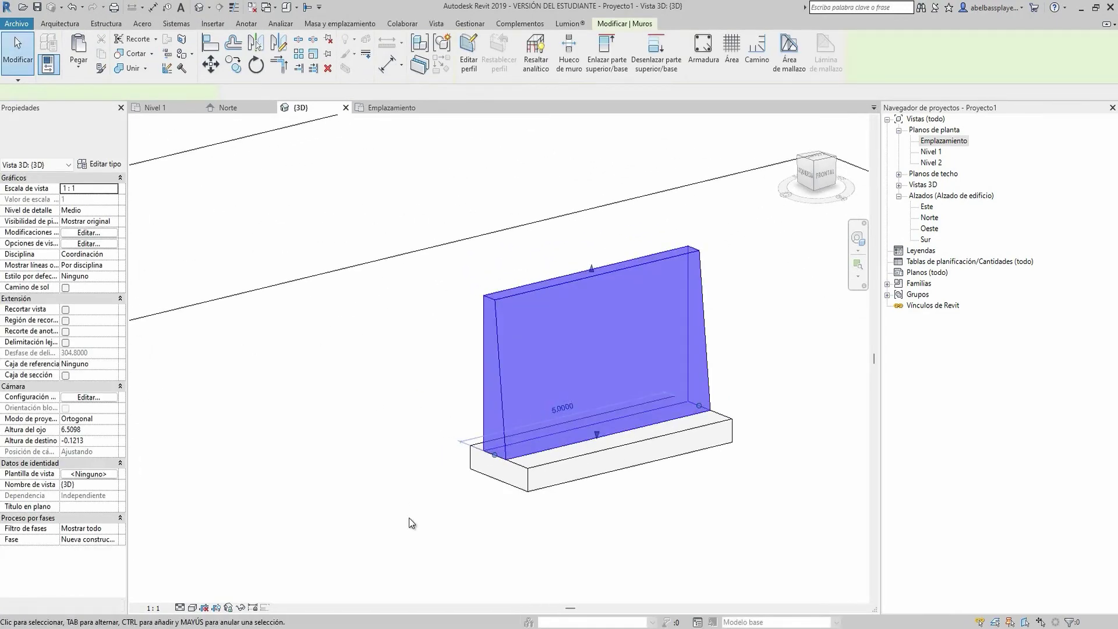
{"action": "left_click", "coordinate": [192, 607]}
{"action": "left_click", "coordinate": [473, 495]}
{"action": "mouse_move", "coordinate": [474, 495]}
{"action": "middle_mouse_down", "text": "shift"}
{"action": "mouse_move", "coordinate": [554, 514]}
{"action": "mouse_move", "coordinate": [621, 549]}
{"action": "mouse_move", "coordinate": [690, 523]}
{"action": "mouse_move", "coordinate": [605, 453]}
{"action": "mouse_move", "coordinate": [645, 479]}
{"action": "middle_mouse_up", "text": "shift"}
{"action": "left_click", "coordinate": [620, 550]}
{"action": "scroll", "coordinate": [620, 550], "scroll_direction": "up", "scroll_amount": 3}
{"action": "scroll", "coordinate": [606, 453], "scroll_direction": "down", "scroll_amount": 4}
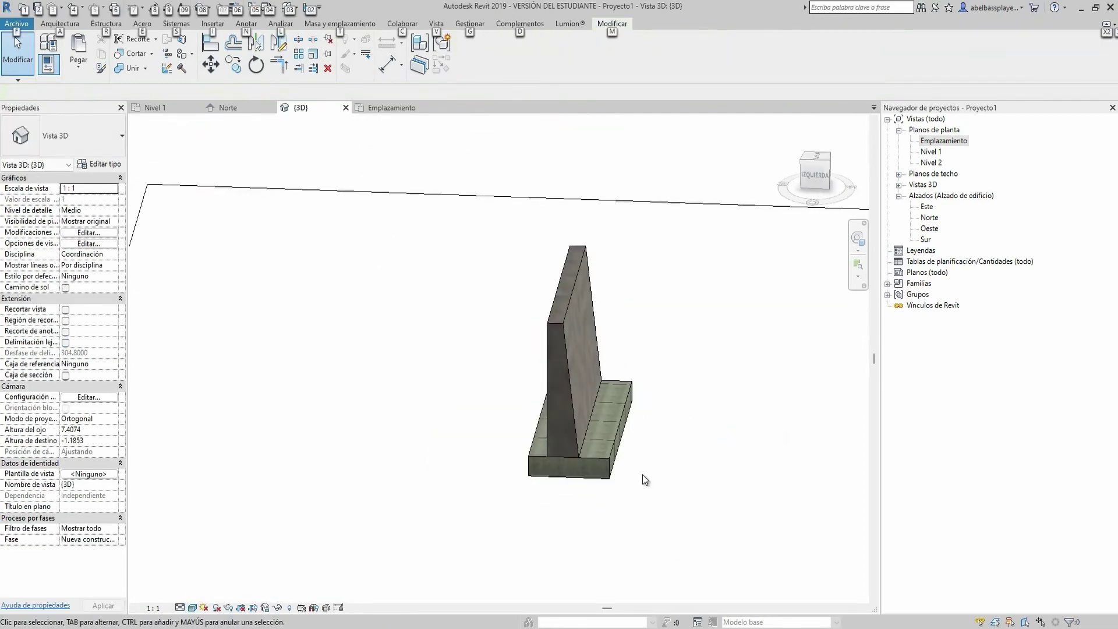
{"action": "scroll", "coordinate": [561, 396], "scroll_direction": "up", "scroll_amount": 3}
{"action": "mouse_move", "coordinate": [562, 396]}
{"action": "middle_mouse_down", "text": "shift"}
{"action": "mouse_move", "coordinate": [572, 408]}
{"action": "mouse_move", "coordinate": [547, 349]}
{"action": "middle_mouse_up", "text": "shift"}
{"action": "left_click", "coordinate": [546, 349]}
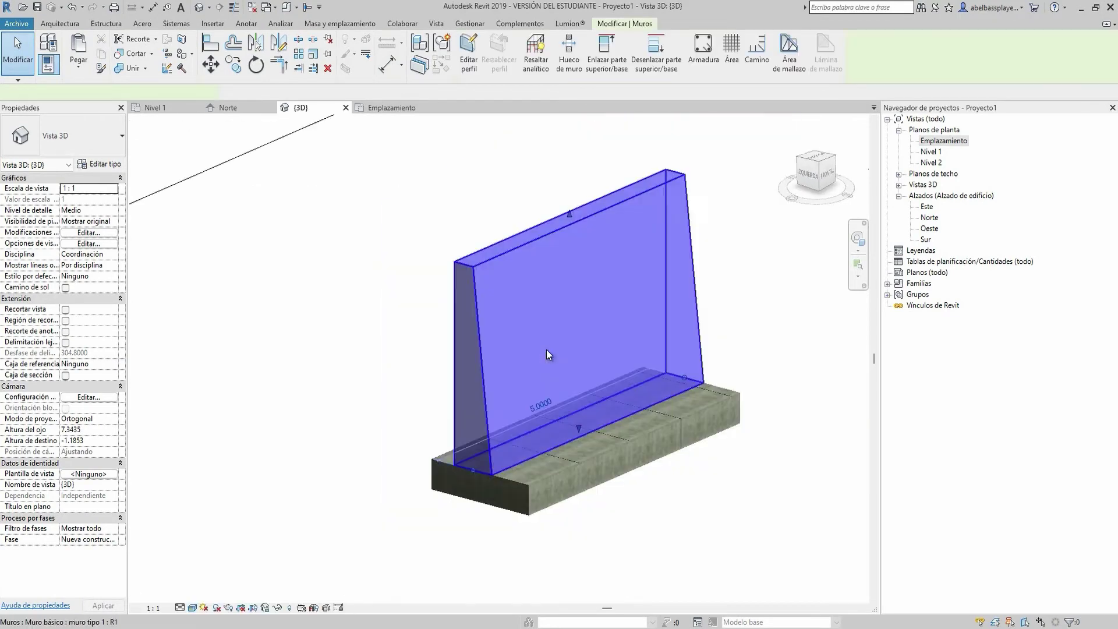
In the wall type's layer structure, add Caliza to the project from the stone library.
{"action": "left_click", "coordinate": [114, 168]}
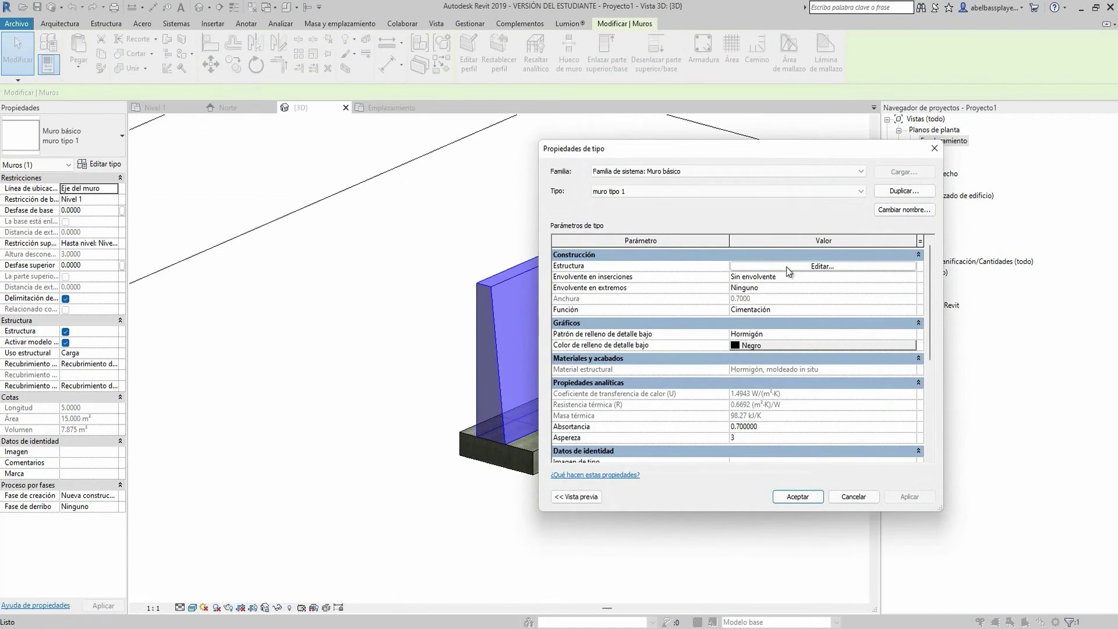
{"action": "left_click", "coordinate": [788, 266]}
{"action": "left_click", "coordinate": [713, 275]}
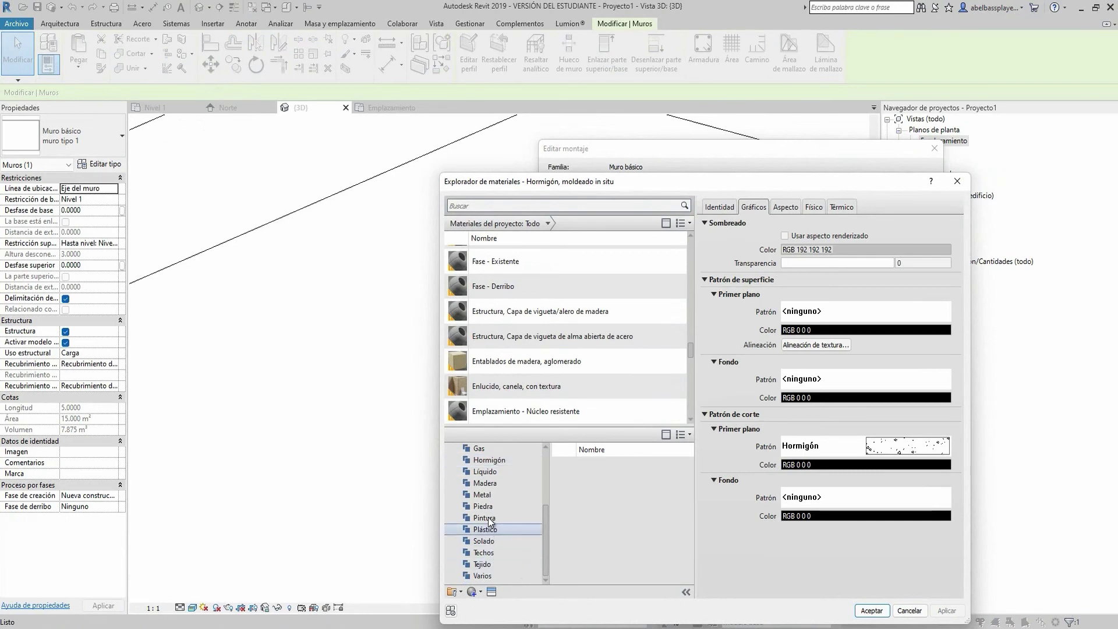
{"action": "left_click", "coordinate": [484, 506]}
{"action": "scroll", "coordinate": [617, 521], "scroll_direction": "down", "scroll_amount": 2}
{"action": "scroll", "coordinate": [635, 523], "scroll_direction": "up", "scroll_amount": 2}
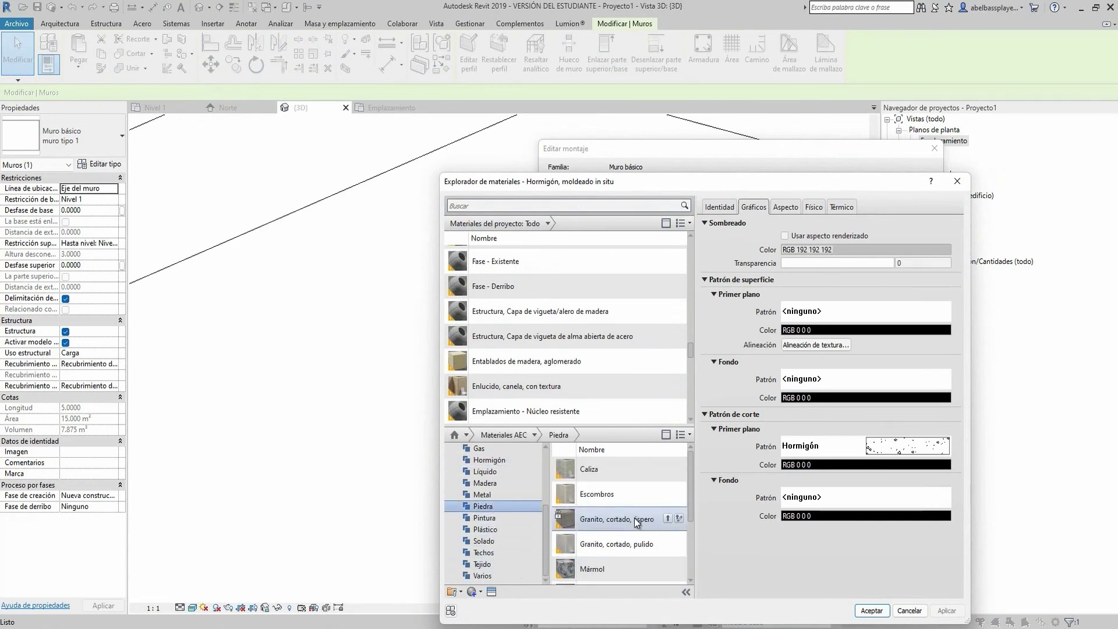
{"action": "left_click", "coordinate": [668, 469]}
{"action": "key", "text": "Escape"}
Reopen the Material Browser for the structural layer and search the materials.
{"action": "left_click", "coordinate": [725, 272]}
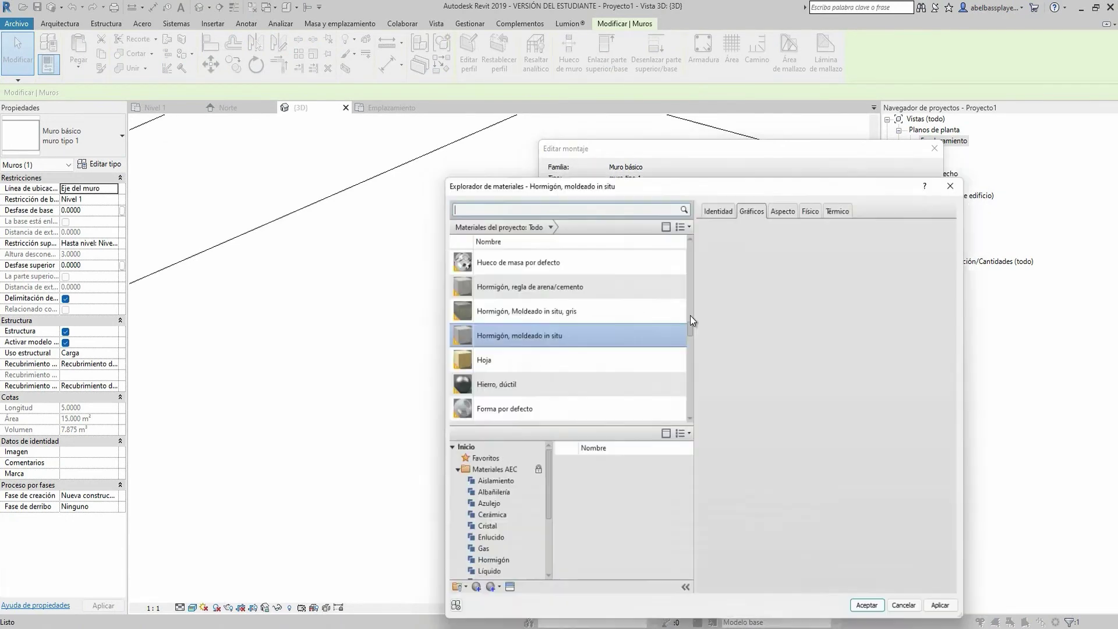
{"action": "scroll", "coordinate": [595, 359], "scroll_direction": "up", "scroll_amount": 5}
{"action": "scroll", "coordinate": [611, 361], "scroll_direction": "down", "scroll_amount": 1}
{"action": "scroll", "coordinate": [669, 407], "scroll_direction": "down", "scroll_amount": 1}
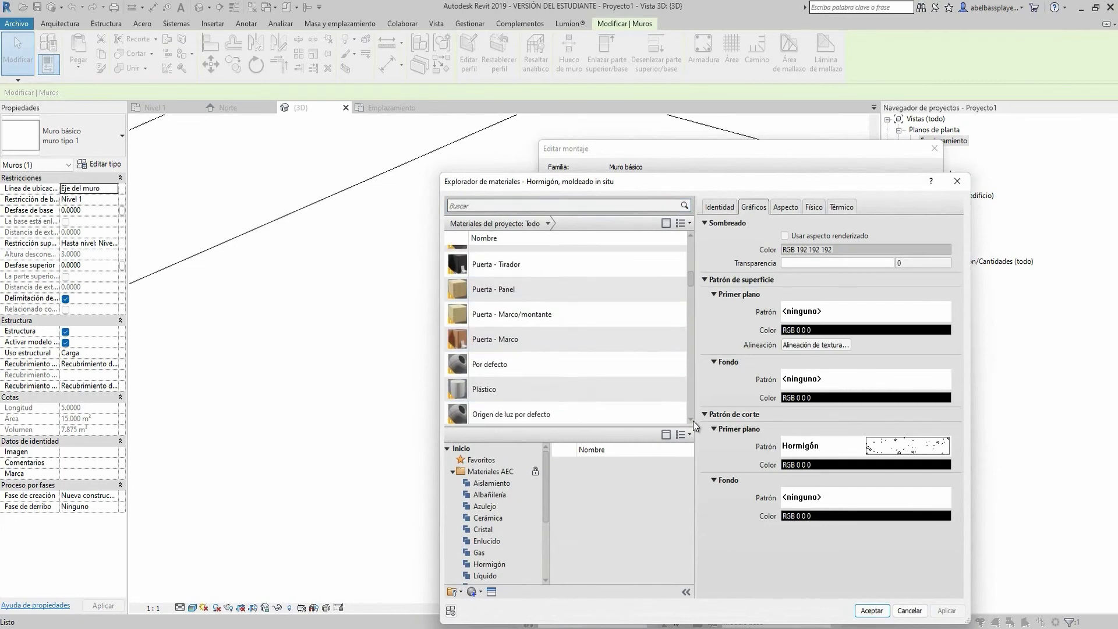
{"action": "scroll", "coordinate": [693, 420], "scroll_direction": "down", "scroll_amount": 2}
{"action": "scroll", "coordinate": [693, 420], "scroll_direction": "down", "scroll_amount": 3}
{"action": "left_click", "coordinate": [533, 207]}
{"action": "type", "text": "cali"}
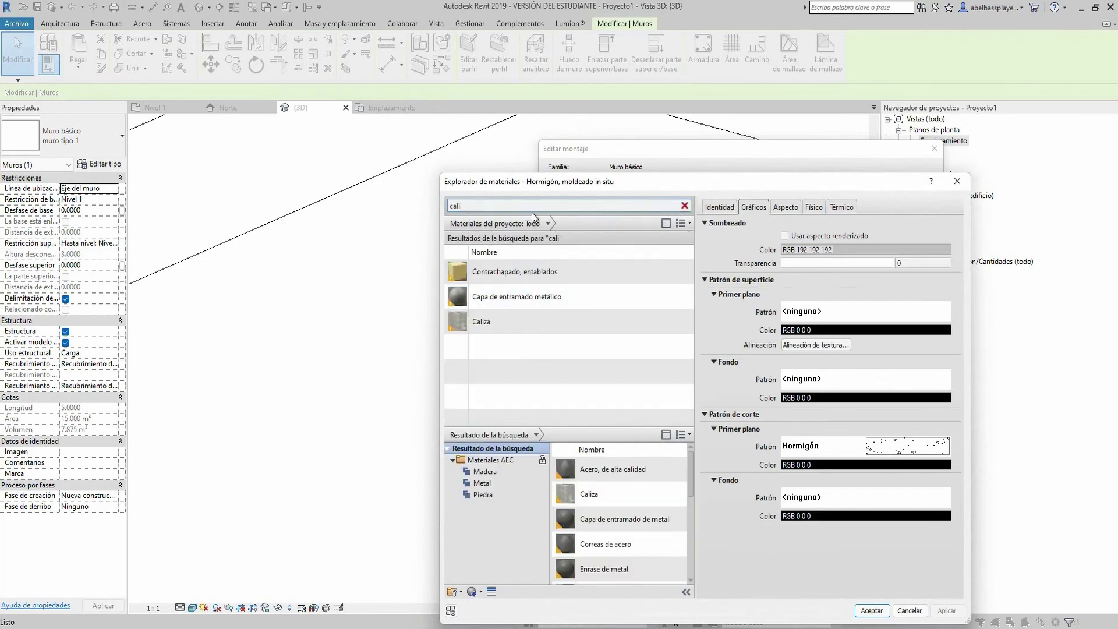
{"action": "type", "text": "iedra"}
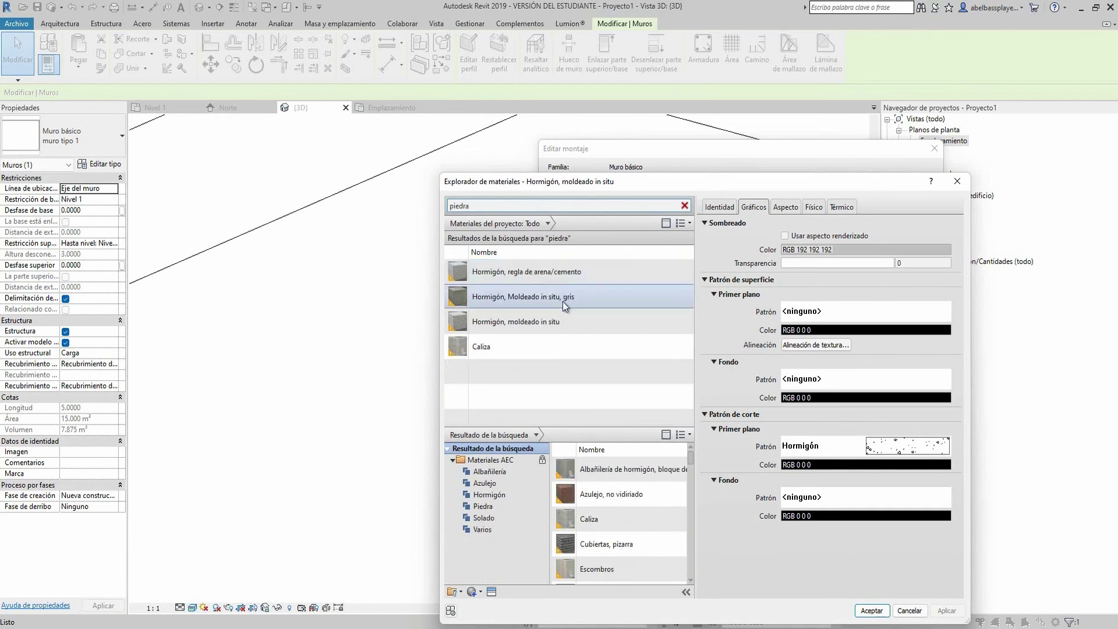
Add the Piedra material from the library to the project.
{"action": "scroll", "coordinate": [600, 512], "scroll_direction": "down", "scroll_amount": 2}
{"action": "scroll", "coordinate": [621, 527], "scroll_direction": "down", "scroll_amount": 2}
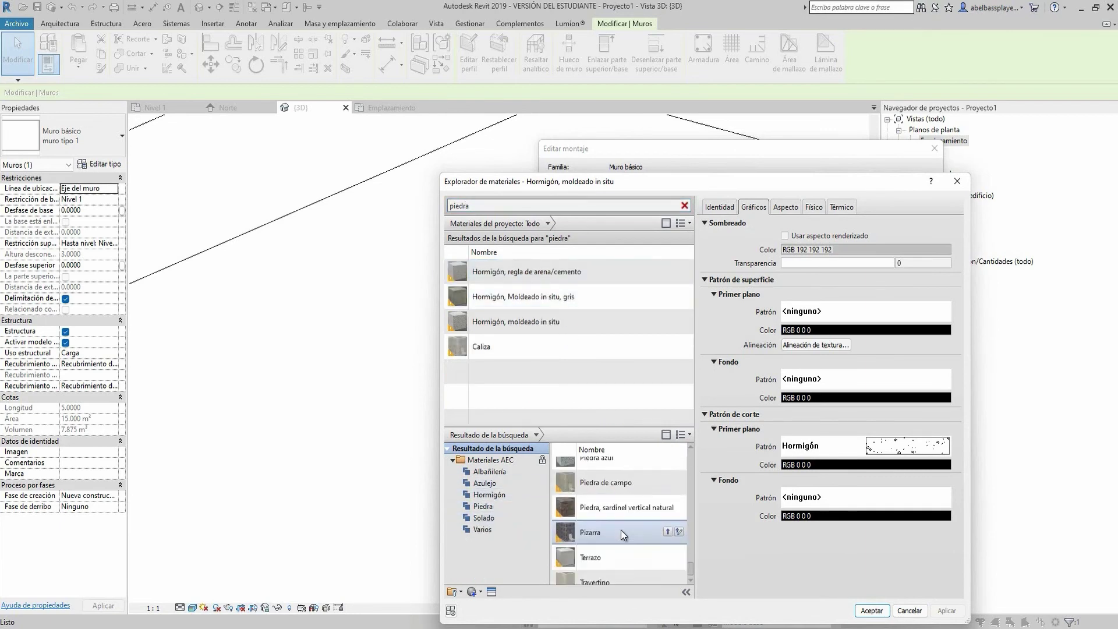
{"action": "scroll", "coordinate": [621, 530], "scroll_direction": "down", "scroll_amount": 2}
{"action": "scroll", "coordinate": [621, 530], "scroll_direction": "down", "scroll_amount": 2}
{"action": "left_click", "coordinate": [646, 496]}
{"action": "scroll", "coordinate": [666, 523], "scroll_direction": "up", "scroll_amount": 1}
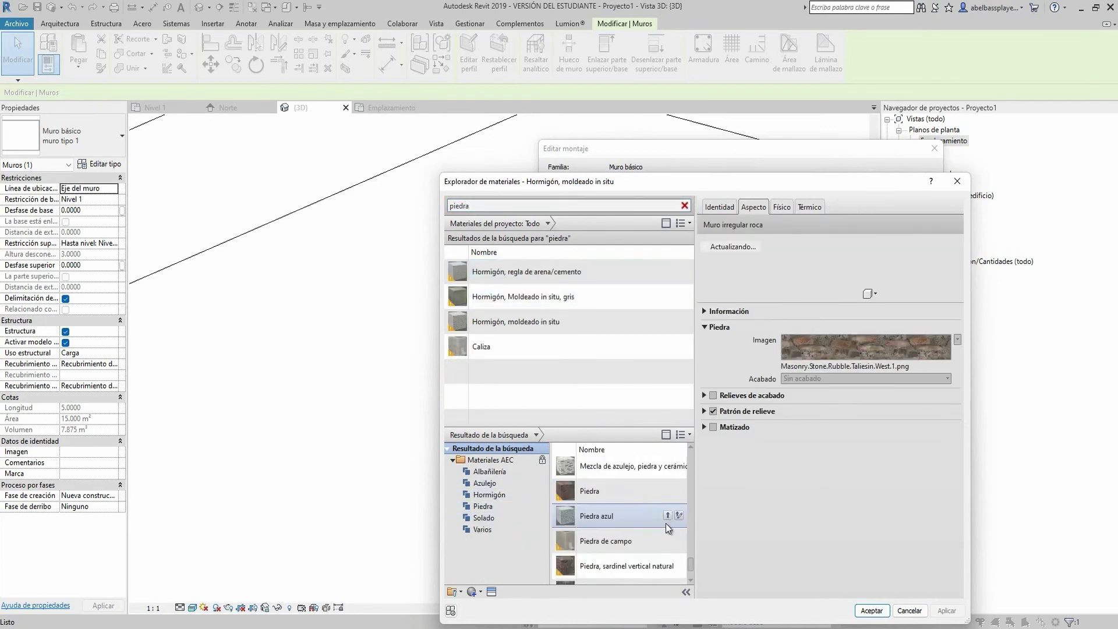
{"action": "double_click", "coordinate": [634, 494]}
{"action": "key", "text": "Escape"}
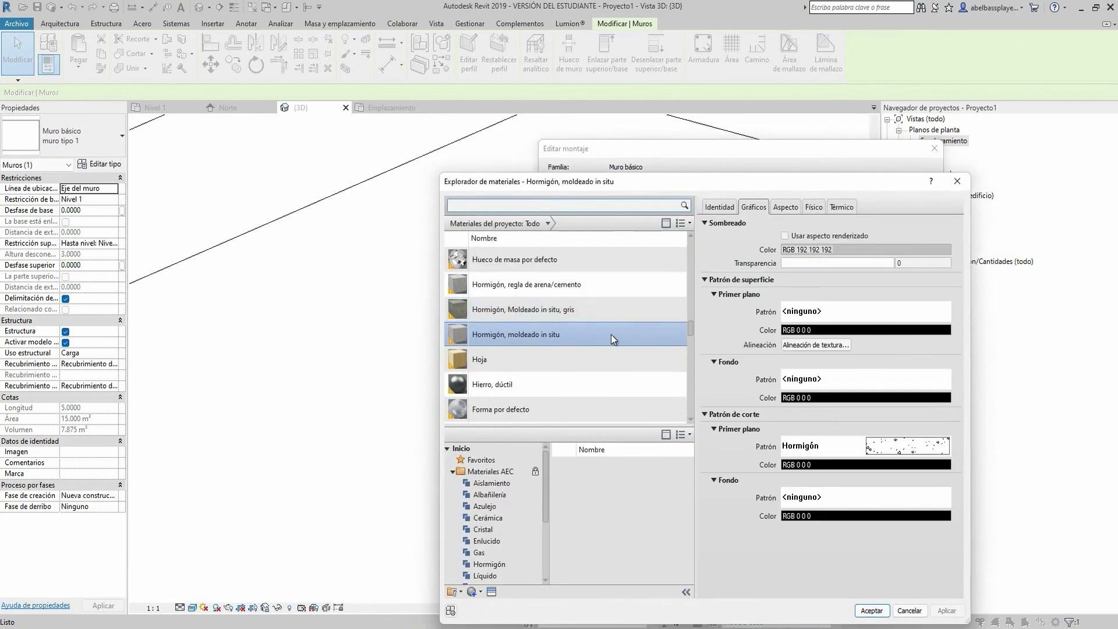
Assign Piedra to the wall type's structural layer.
{"action": "scroll", "coordinate": [610, 336], "scroll_direction": "down", "scroll_amount": 4}
{"action": "scroll", "coordinate": [609, 340], "scroll_direction": "up", "scroll_amount": 2}
{"action": "scroll", "coordinate": [610, 340], "scroll_direction": "up", "scroll_amount": 3}
{"action": "scroll", "coordinate": [610, 340], "scroll_direction": "up", "scroll_amount": 3}
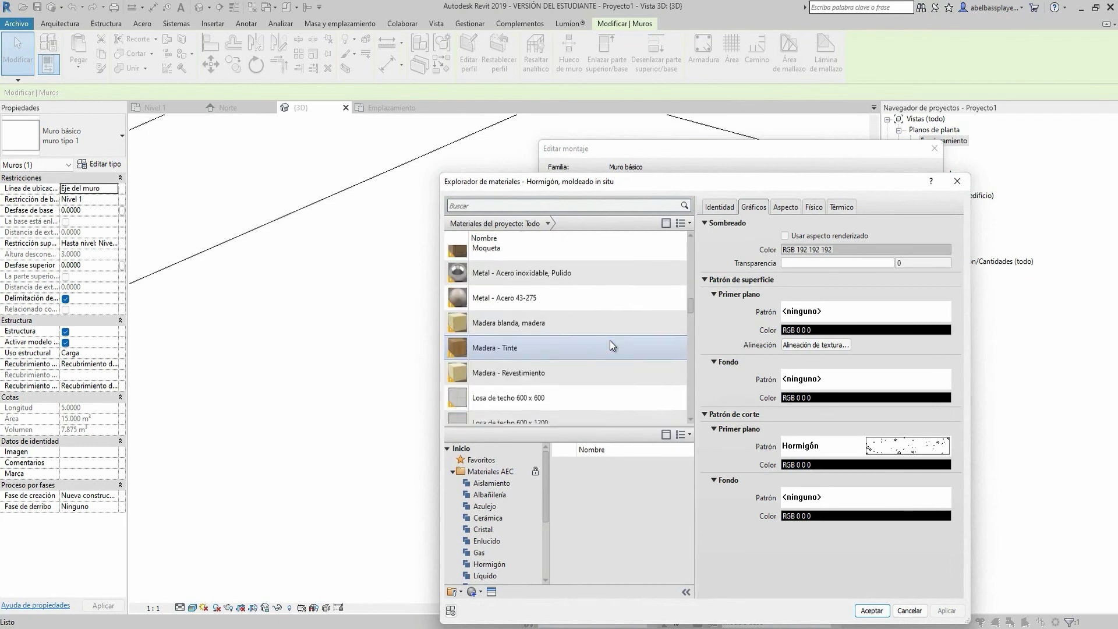
{"action": "scroll", "coordinate": [609, 340], "scroll_direction": "up", "scroll_amount": 3}
{"action": "scroll", "coordinate": [610, 340], "scroll_direction": "up", "scroll_amount": 2}
{"action": "scroll", "coordinate": [610, 340], "scroll_direction": "down", "scroll_amount": 2}
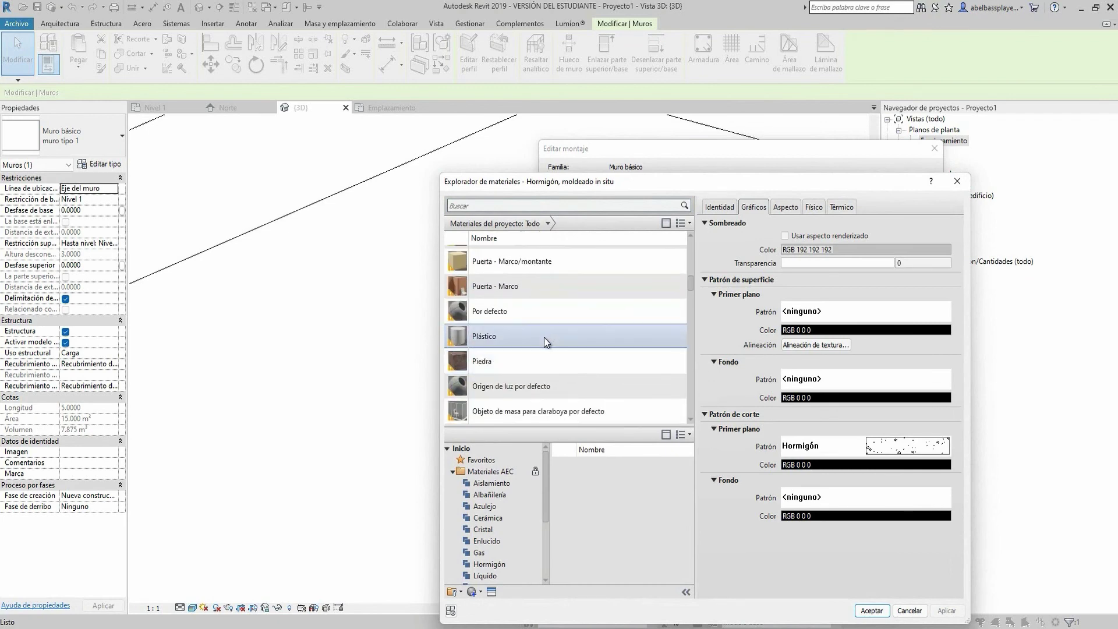
{"action": "double_click", "coordinate": [532, 357]}
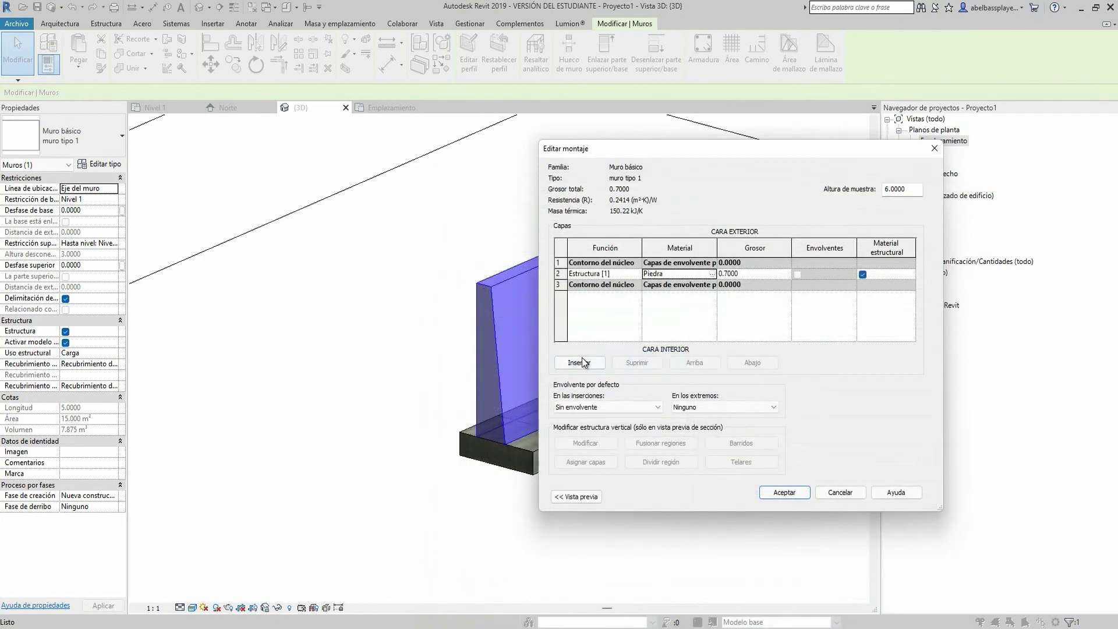
Accept Editar montaje and Propiedades de tipo, then pan to inspect the Piedra wall.
{"action": "left_click", "coordinate": [774, 494]}
{"action": "left_click", "coordinate": [784, 498]}
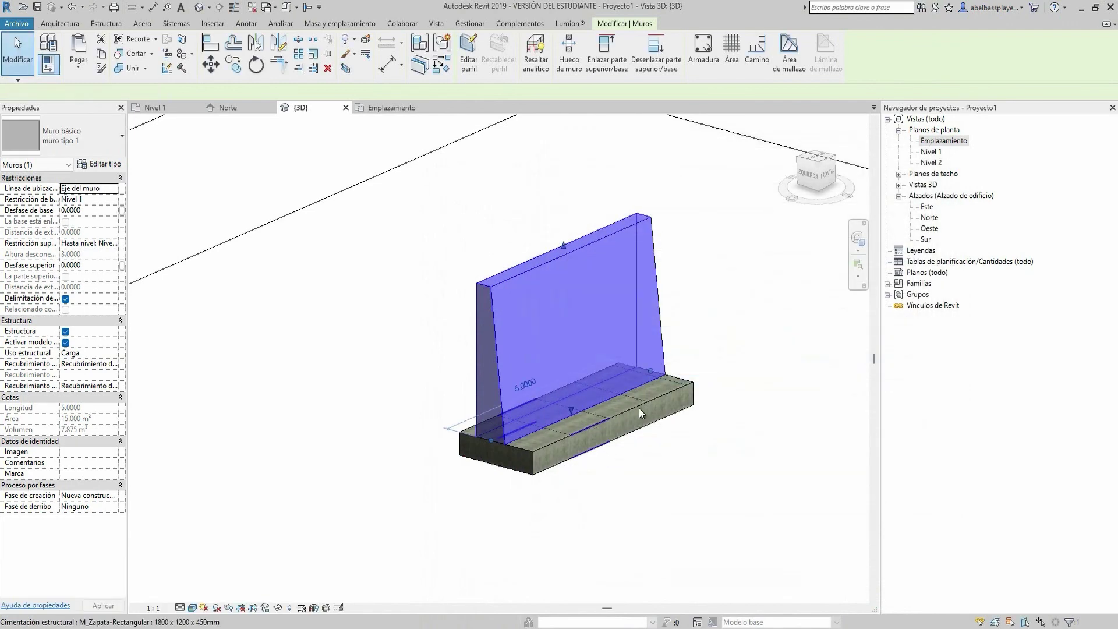
{"action": "left_click", "coordinate": [624, 442]}
{"action": "left_click", "coordinate": [686, 436]}
{"action": "scroll", "coordinate": [687, 435], "scroll_direction": "up", "scroll_amount": 1}
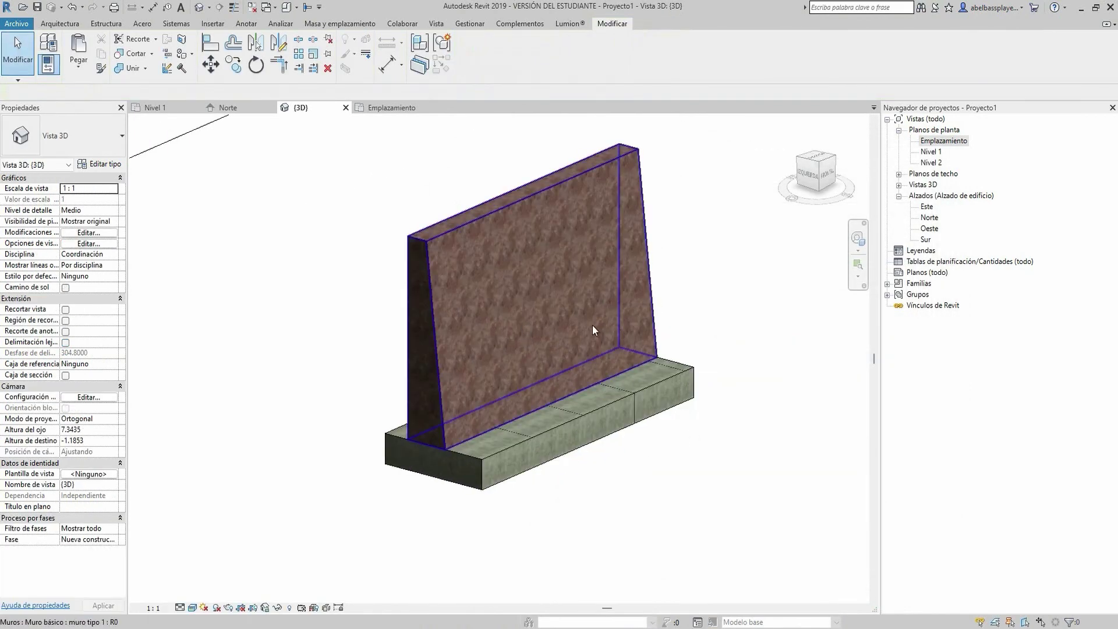
{"action": "middle_click_drag", "start_coordinate": [527, 487], "coordinate": [558, 490]}
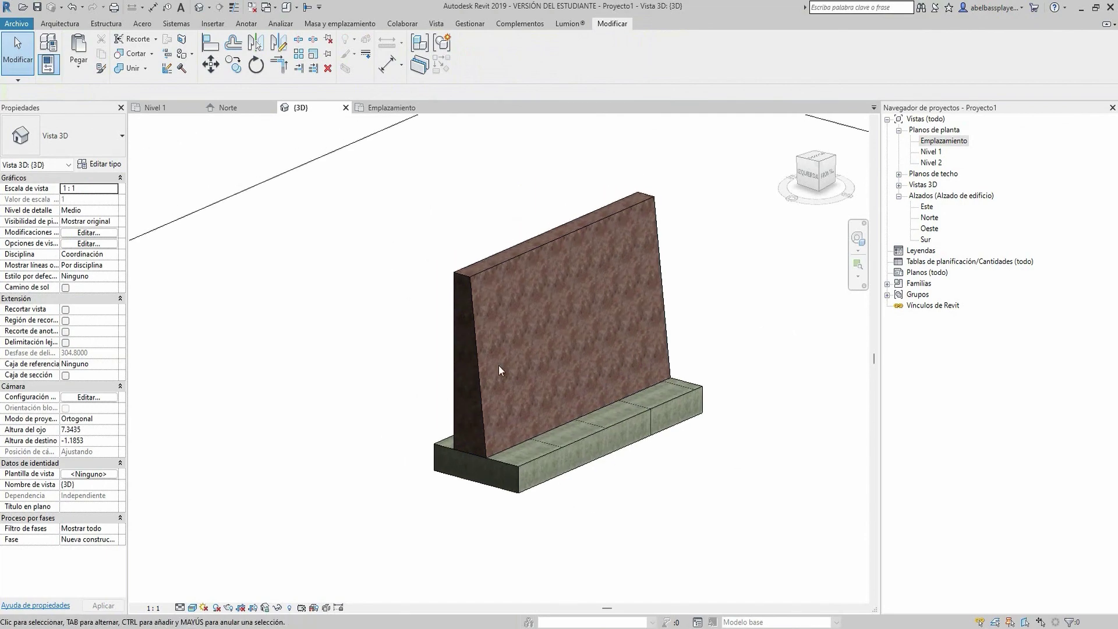